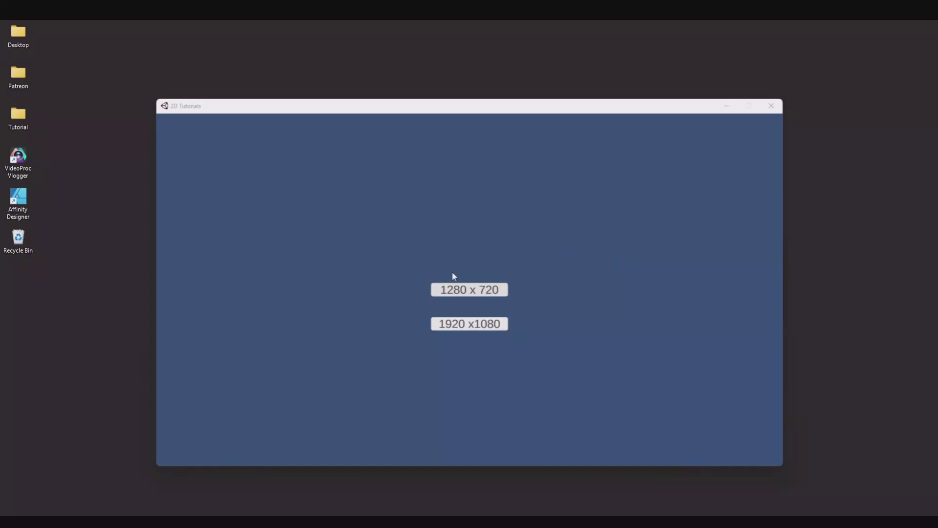
Resize the built game's window to 1920x1080, then back to 1280 x 720.
left_click(464, 329)
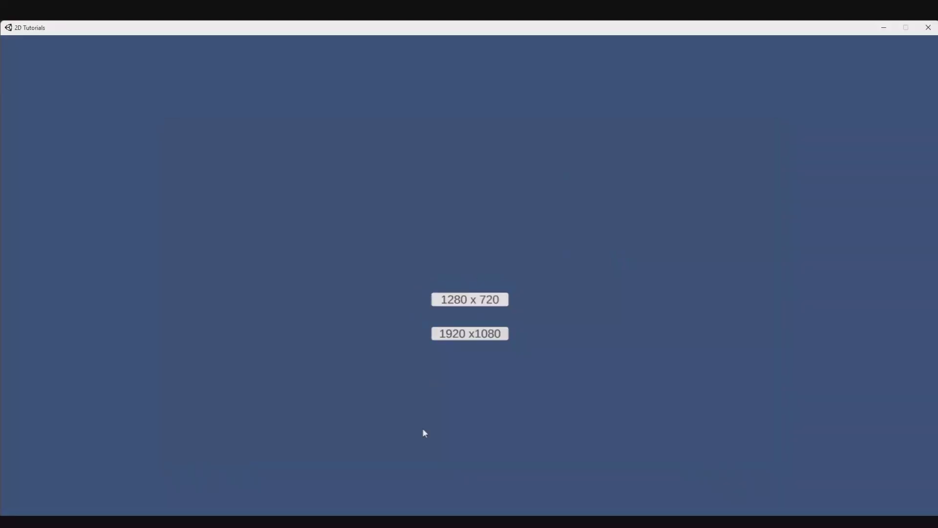
left_click(465, 298)
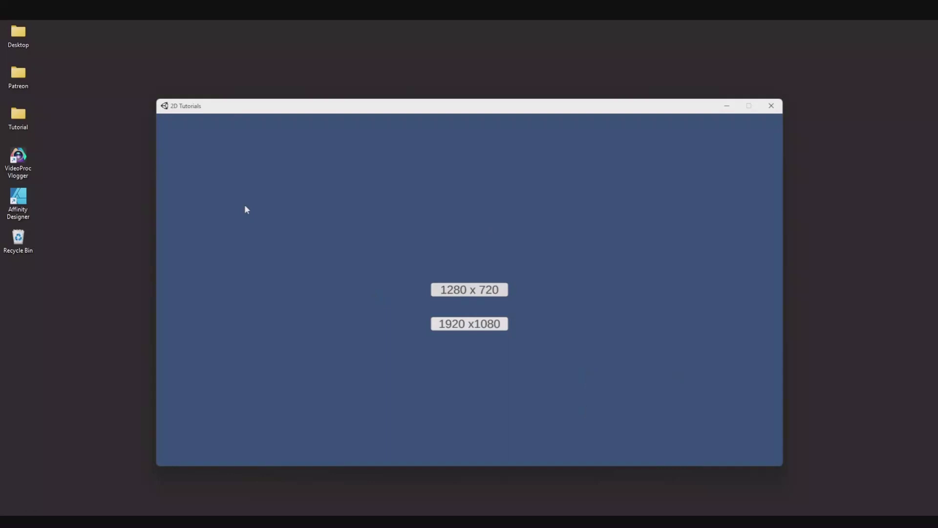
left_click(479, 291)
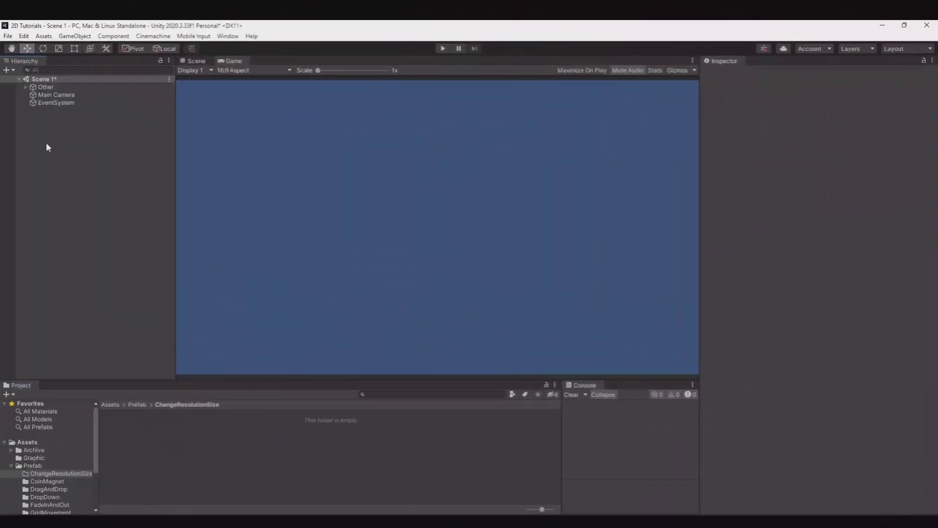
Add a TextMeshPro UI button on a new canvas, named '1280 x 720'.
right_click(46, 142)
mouse_move(95, 340)
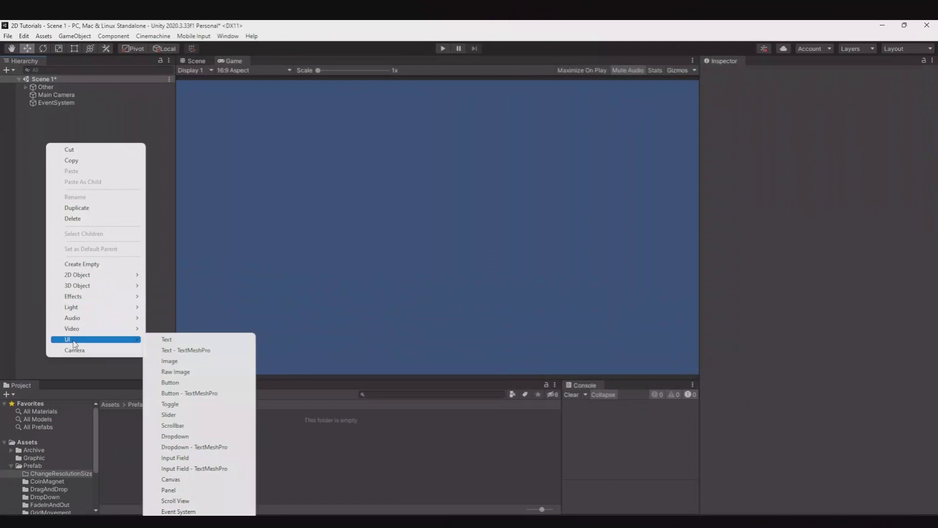
left_click(220, 397)
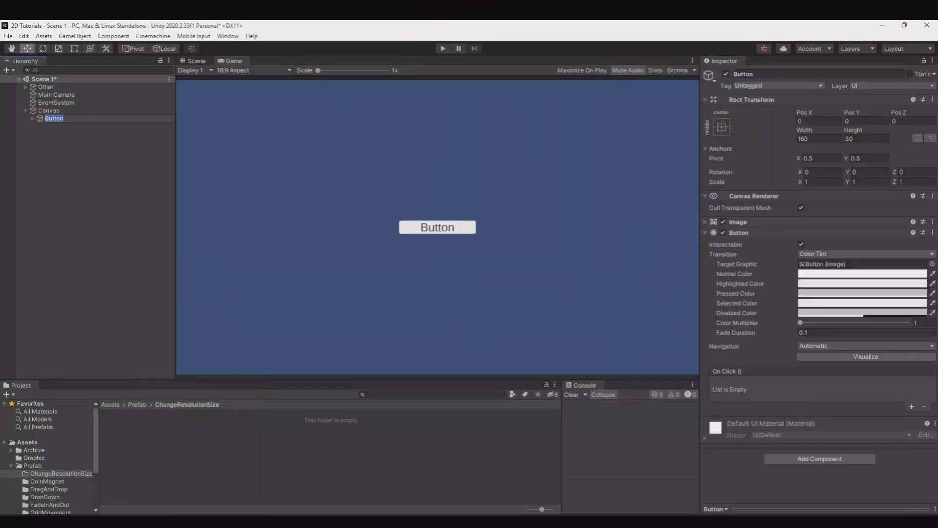
type("12")
type("80 x")
type(" 720")
key("Return")
Set the button's Text (TMP) label to '1280 x 720'.
left_click(33, 118)
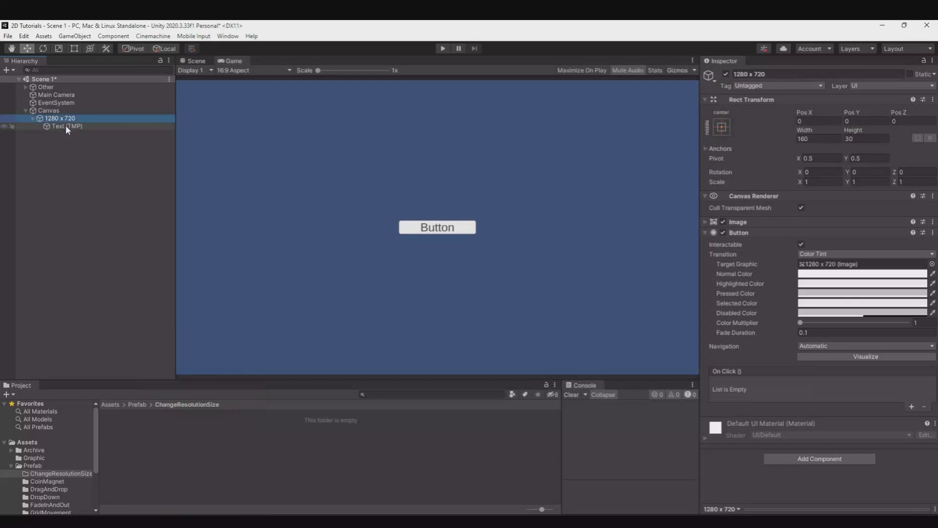
left_click(762, 74)
left_click(66, 126)
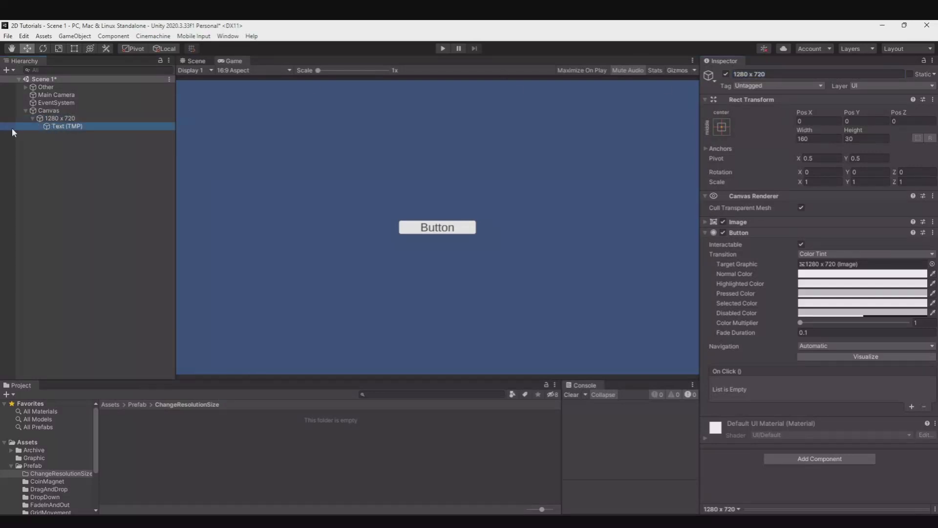
left_click(757, 270)
key("ctrl+a")
type("1280 x 720")
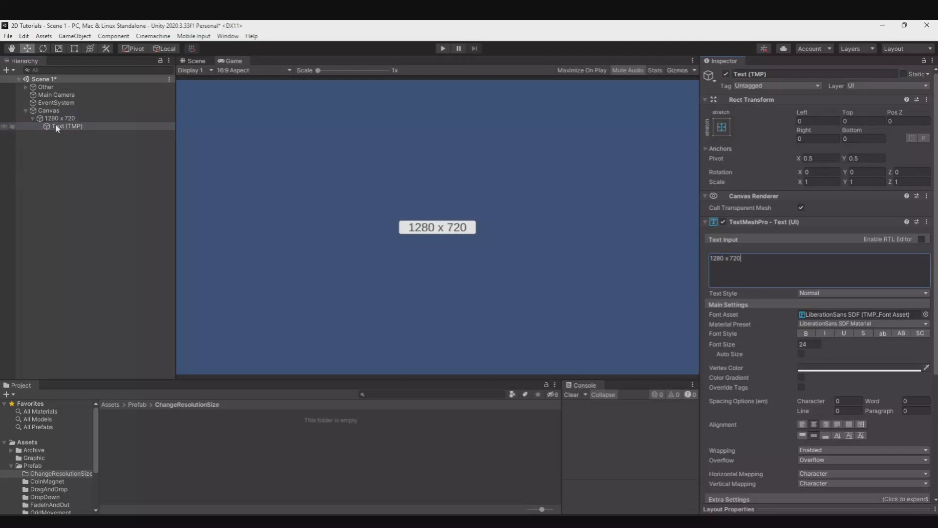
left_click(33, 118)
Duplicate the 1280 x 720 button and move the copy below the original.
key("ctrl+d")
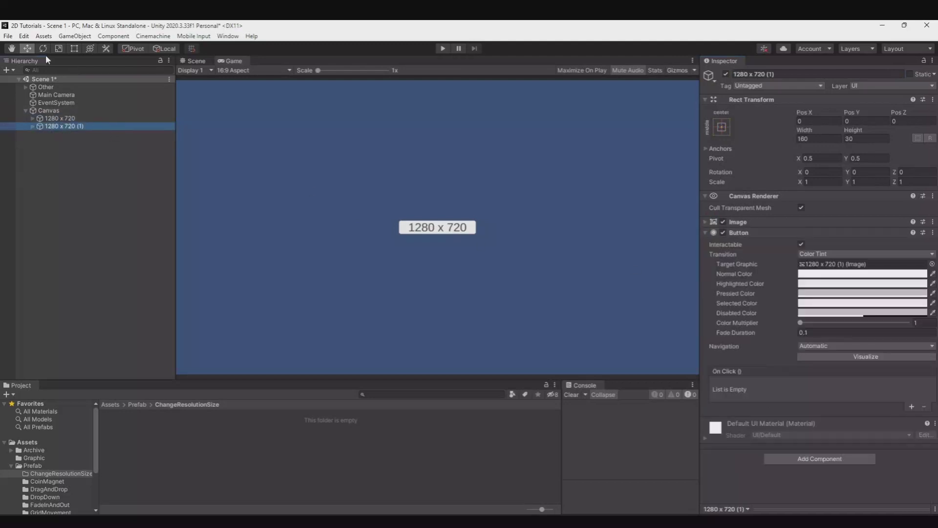
left_click(196, 61)
middle_click_drag(383, 177, 545, 167)
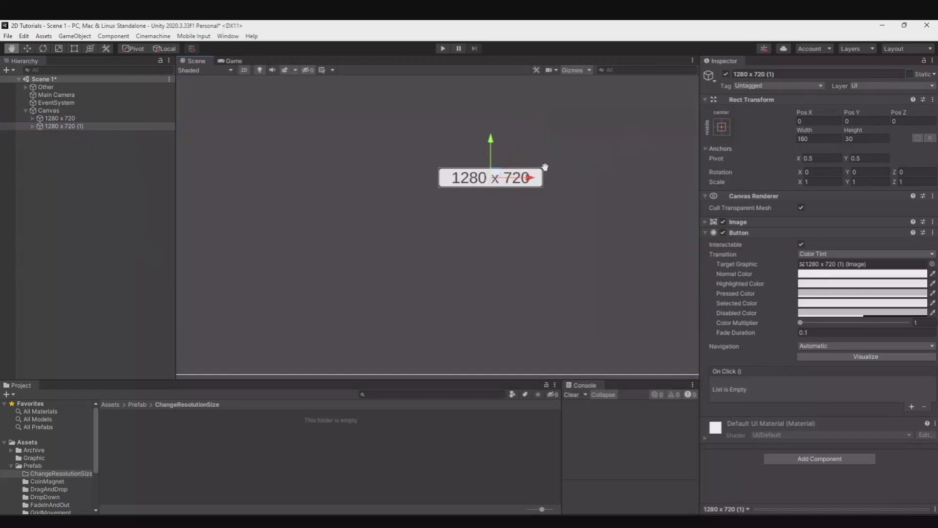
key("w")
left_click_drag(486, 139, 491, 183)
middle_click_drag(645, 179, 569, 203)
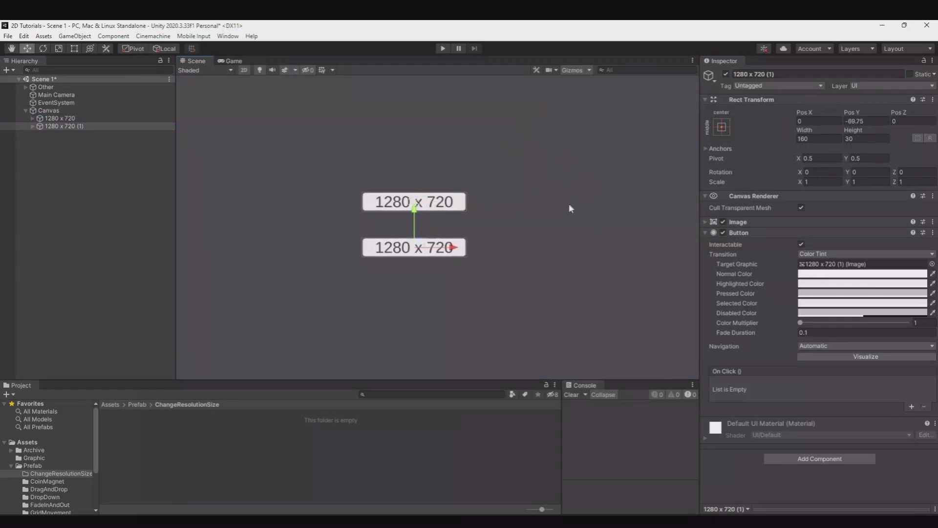
Name the copy '1920 x1080' and change its label to '1920 x1080'.
left_click(779, 75)
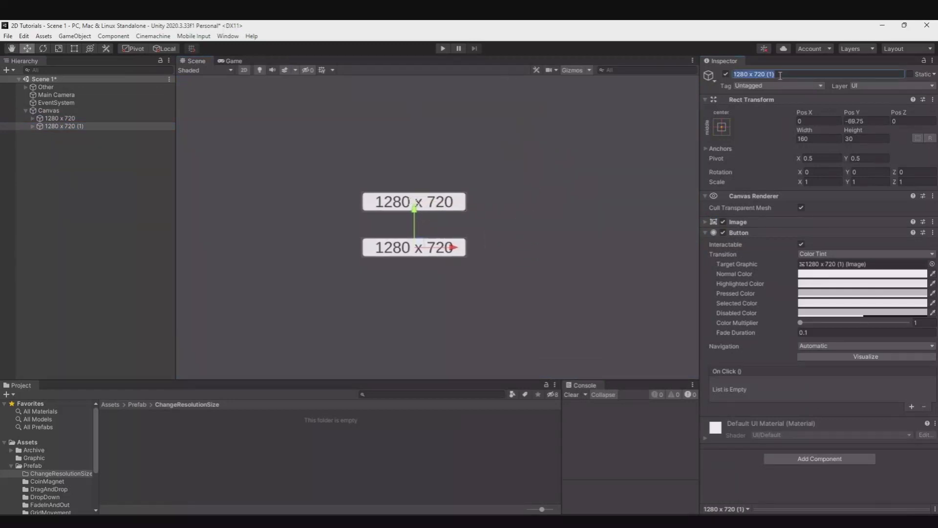
type("192")
type("0 x1080")
key("Return")
left_click(34, 127)
left_click(74, 133)
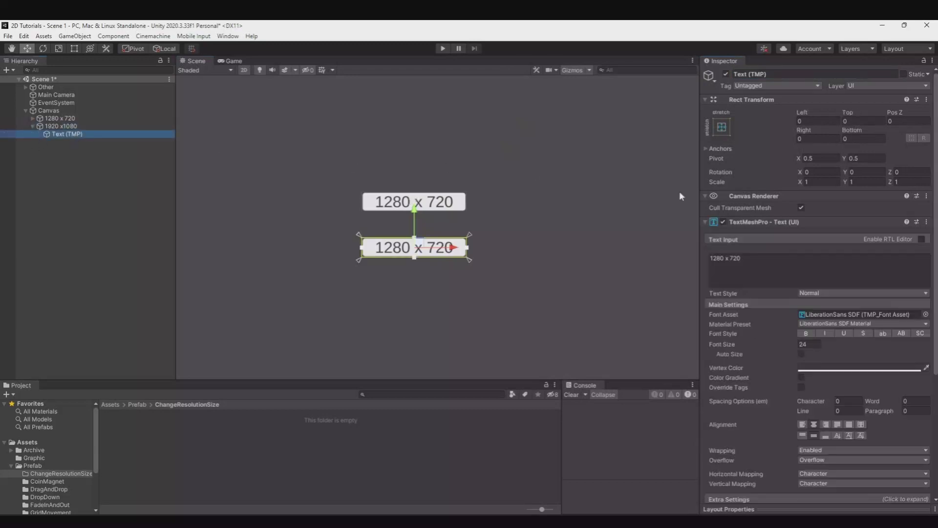
left_click(771, 258)
key("ctrl+a")
type("1920 x1080")
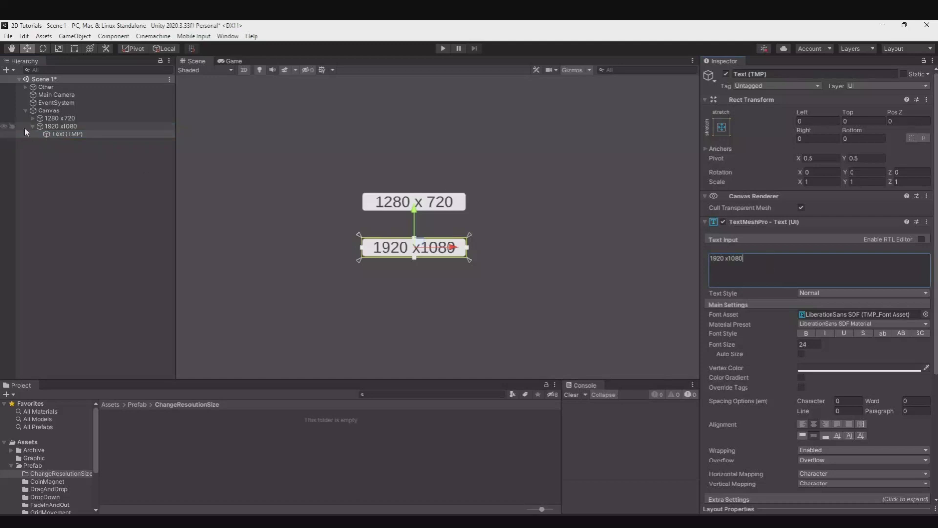
left_click(33, 126)
middle_click_drag(471, 217, 453, 226)
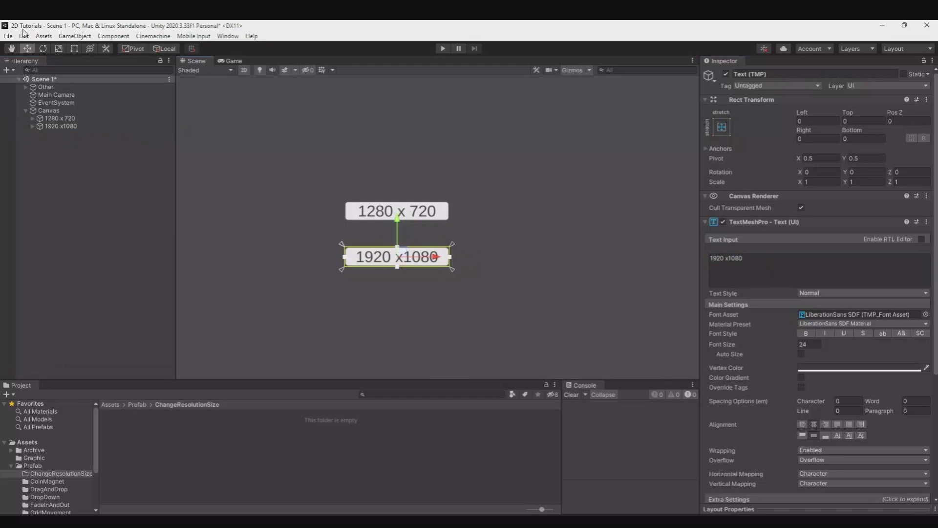
left_click(9, 36)
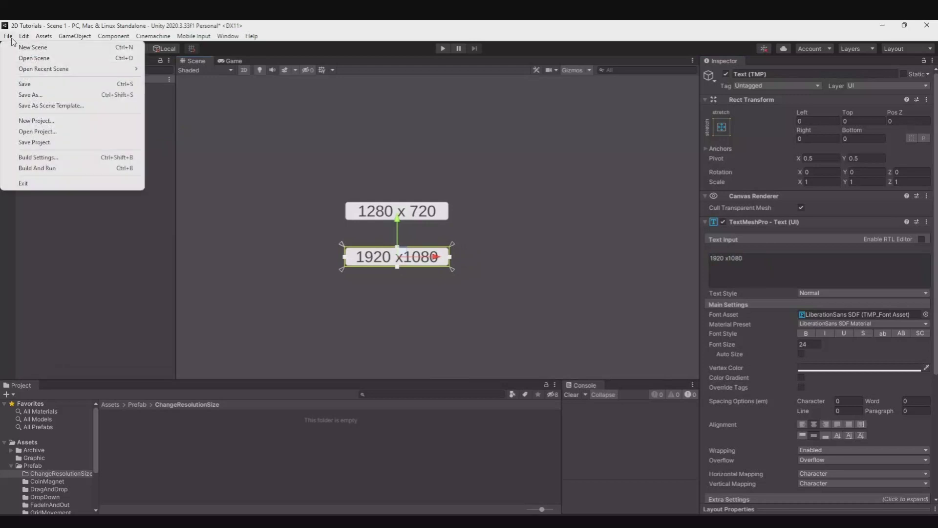
left_click(39, 158)
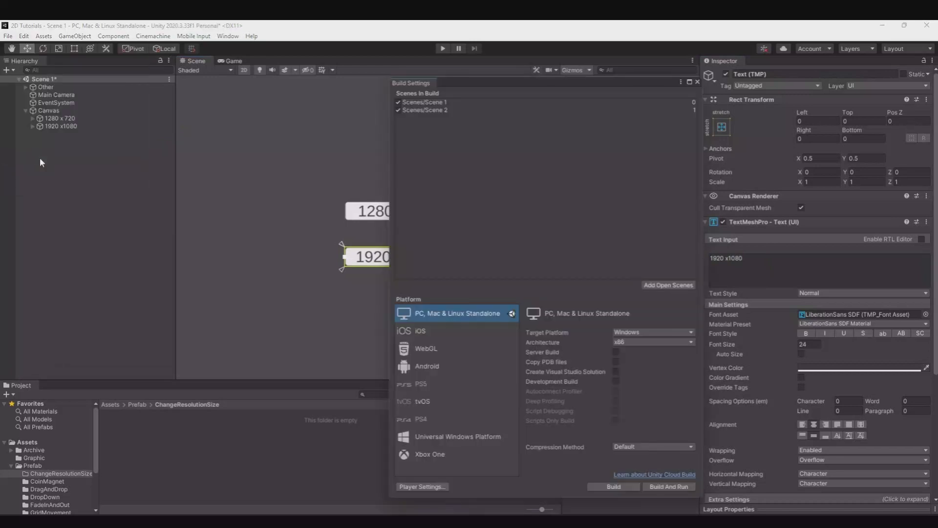
left_click(422, 485)
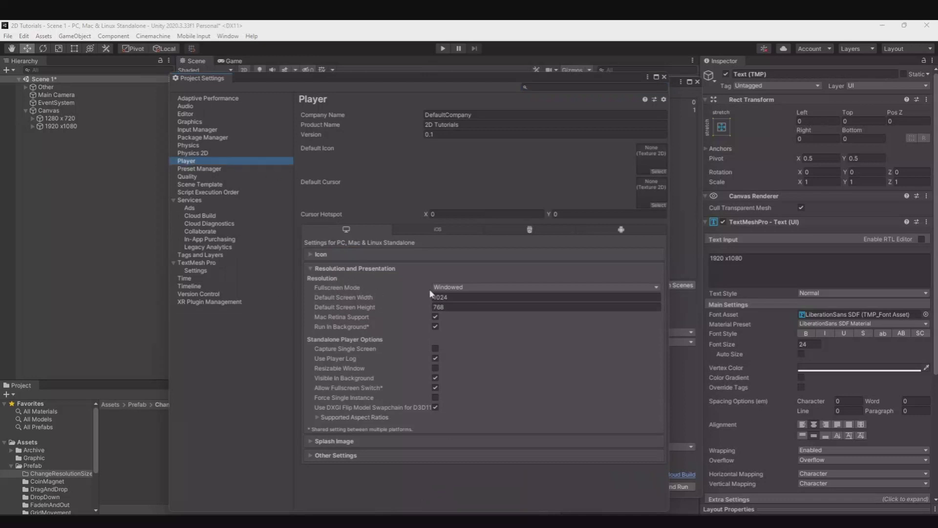
left_click(460, 288)
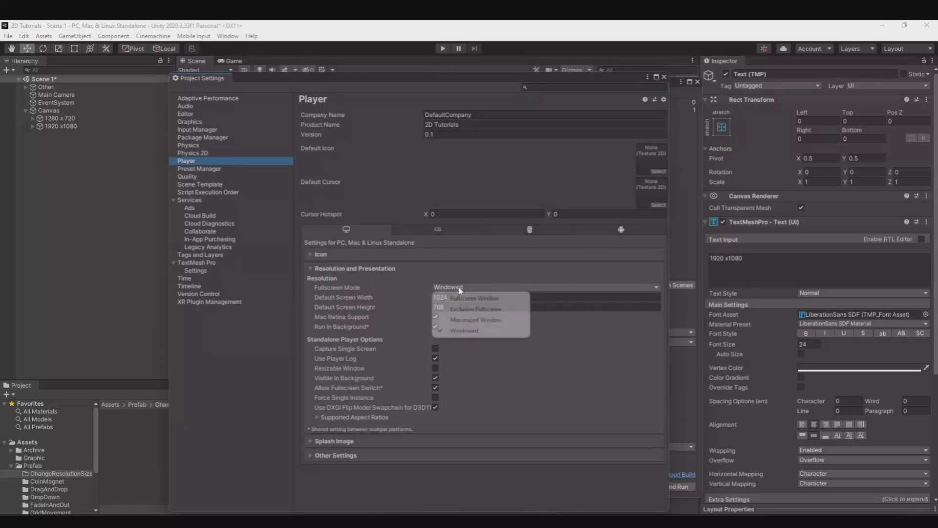
left_click(464, 333)
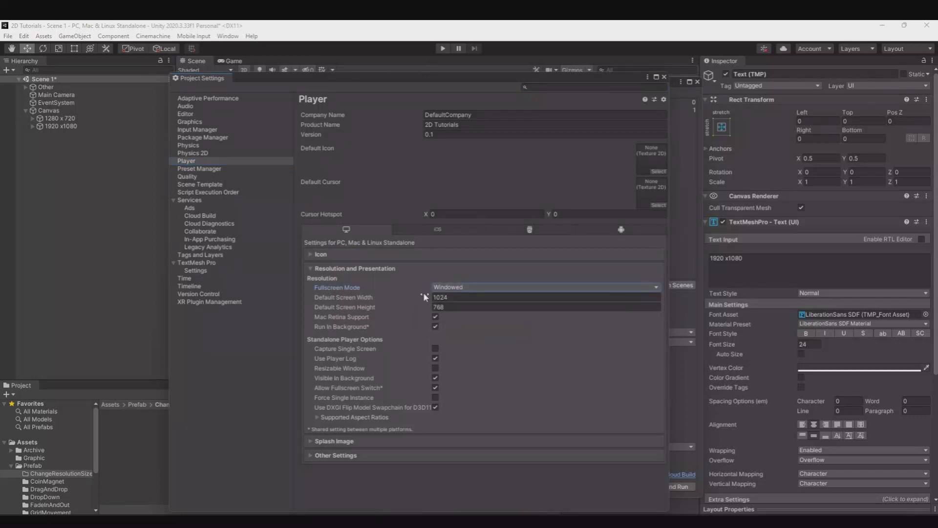
left_click(441, 296)
left_click(452, 296)
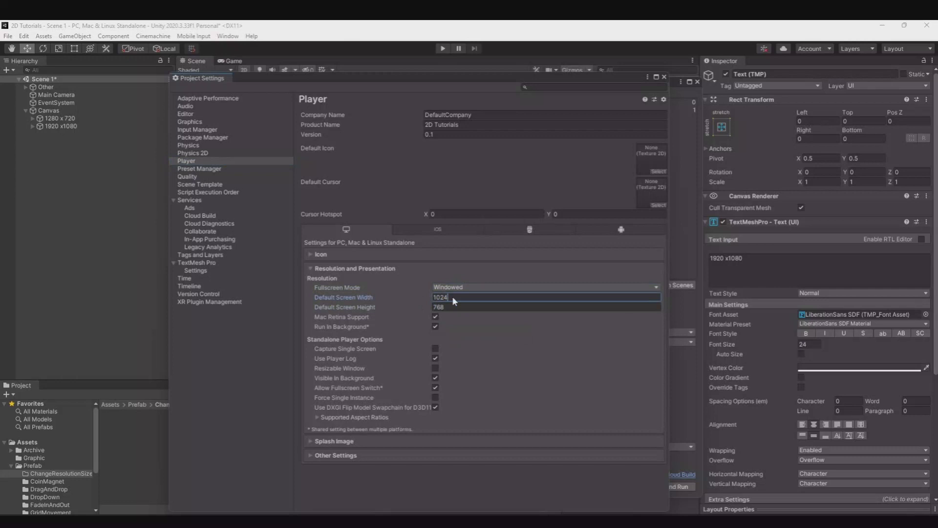
left_click_drag(452, 296, 426, 299)
left_click(462, 287)
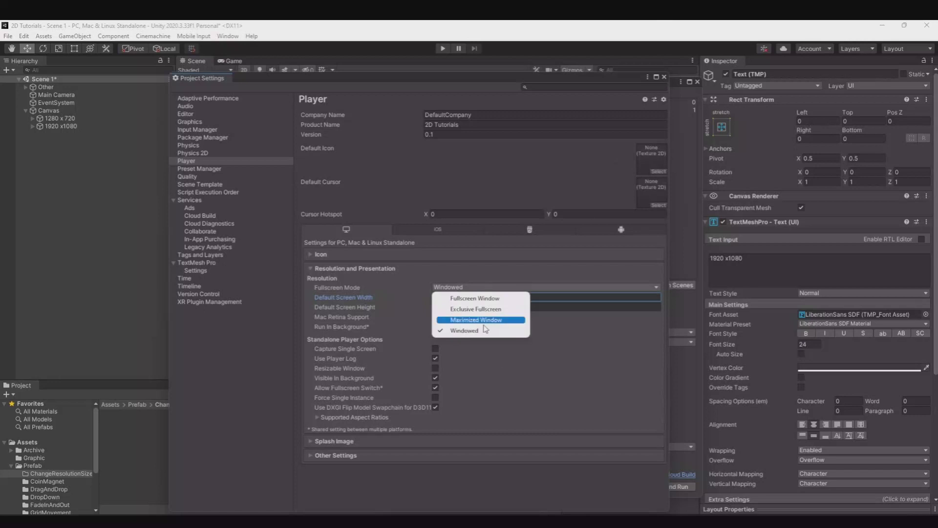
left_click(663, 75)
left_click(664, 76)
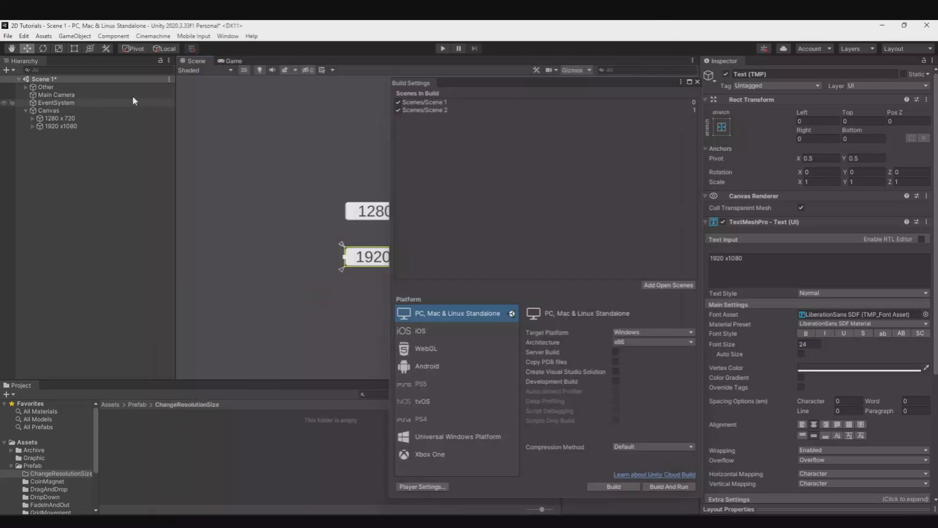
left_click(696, 83)
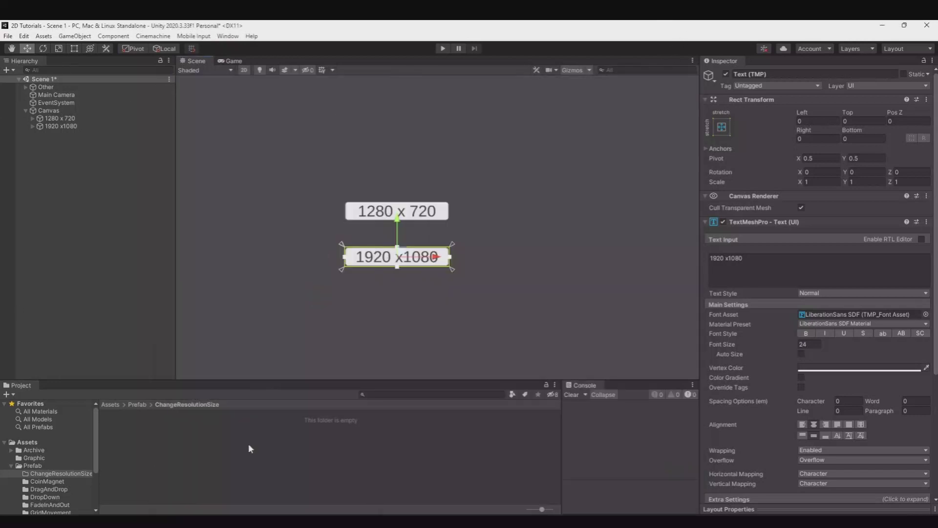
Create a new C# script named ResolutionChange in the ChangeResolutionSize folder.
right_click(185, 417)
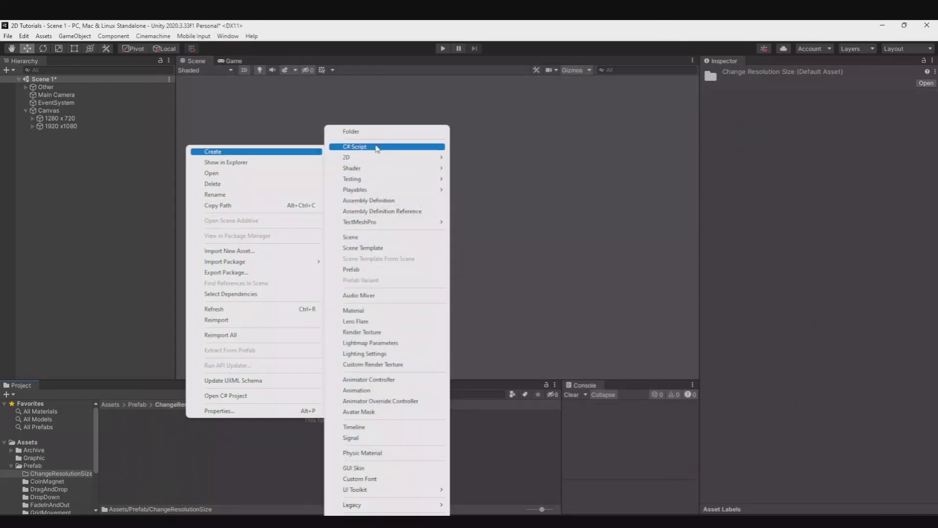
left_click(375, 144)
type("C")
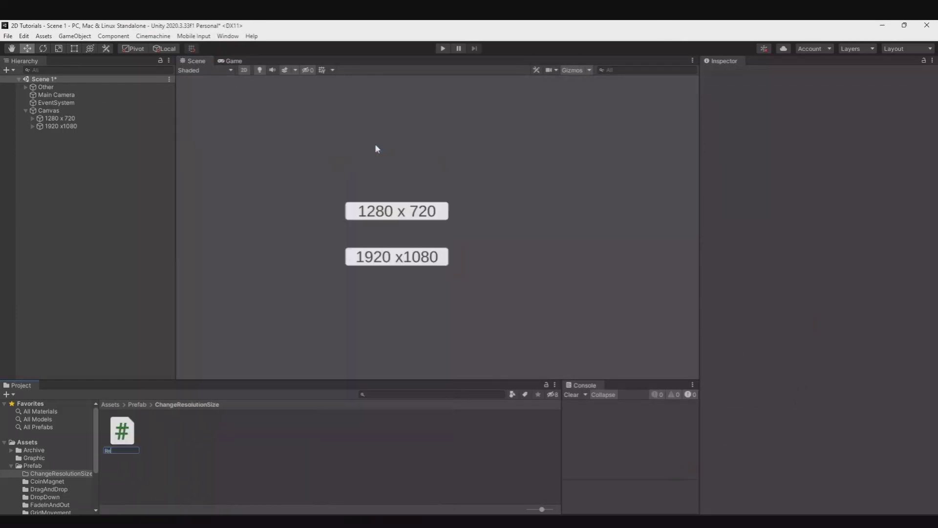
type("Change")
key("Return")
left_click(155, 459)
Open ResolutionChange in Visual Studio and delete the Update method.
double_click(127, 437)
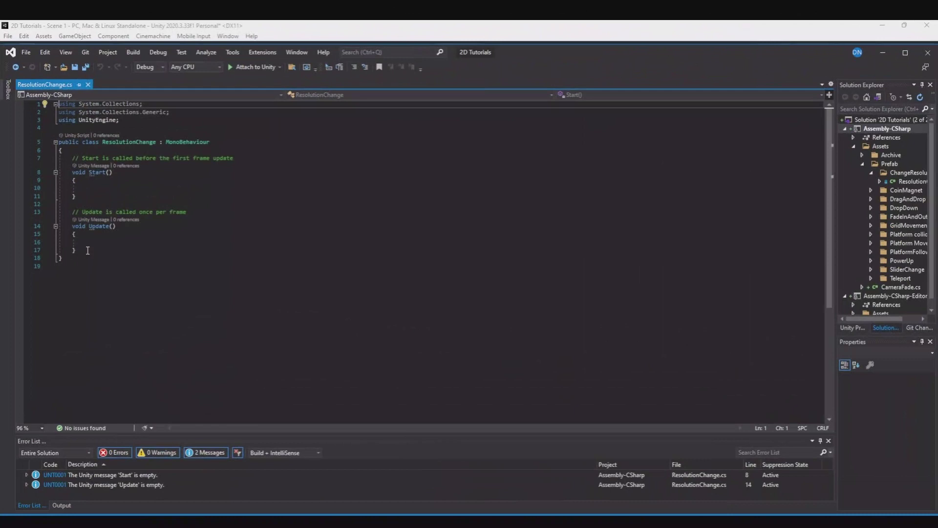
left_click_drag(90, 250, 90, 220)
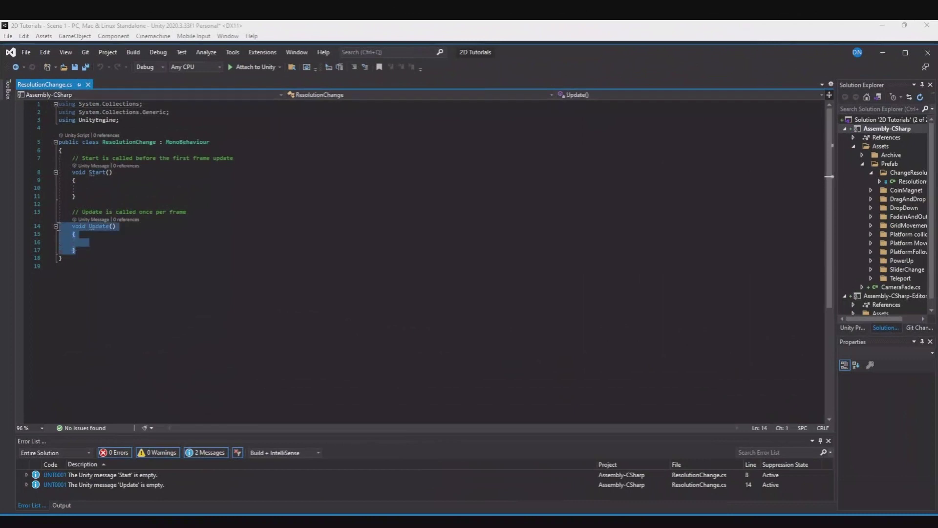
key("Delete")
key("Return")
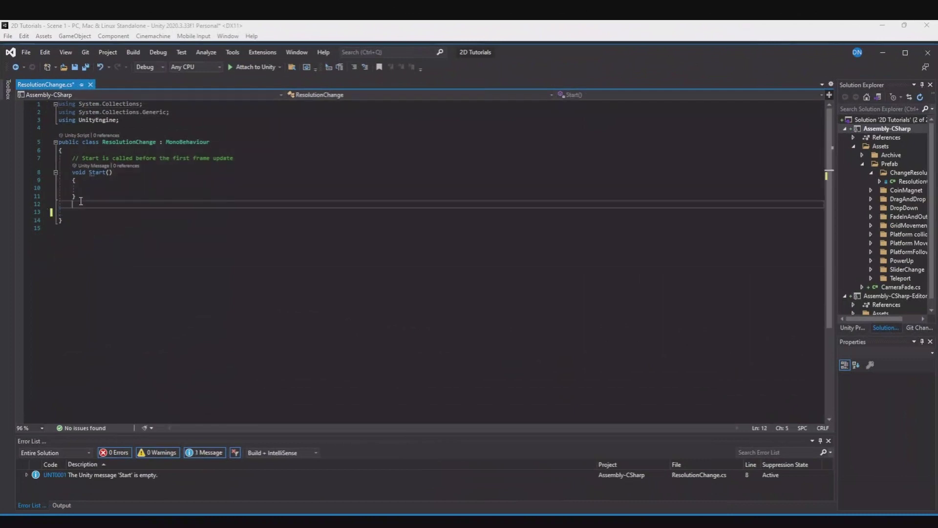
key("Return")
type("public vo")
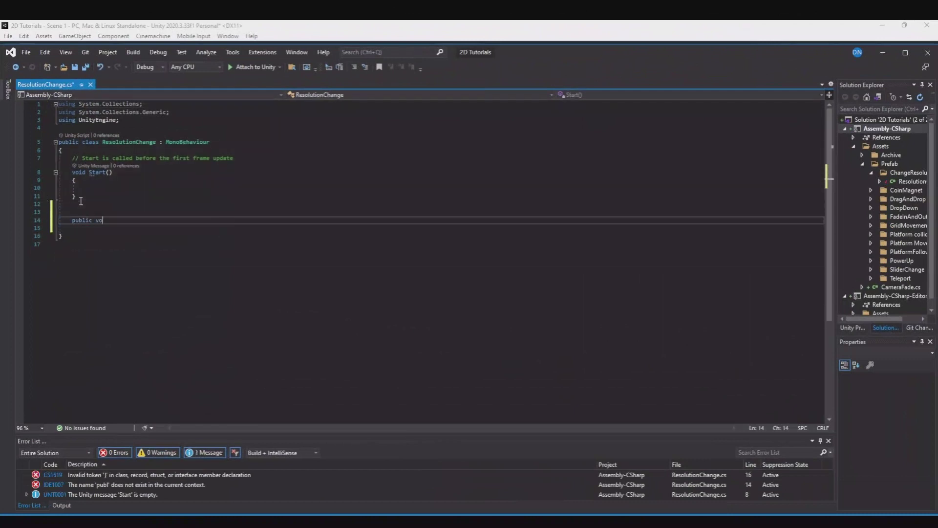
type("id Reso")
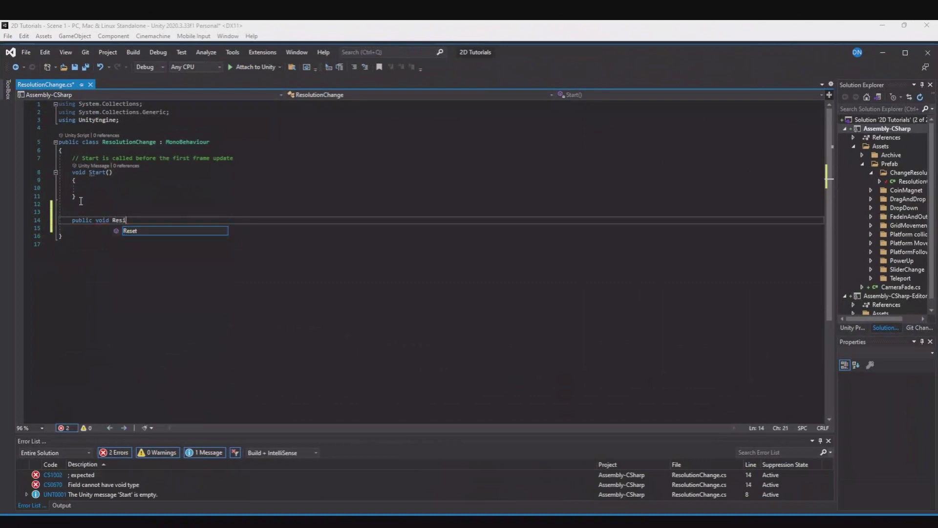
type("lution1")
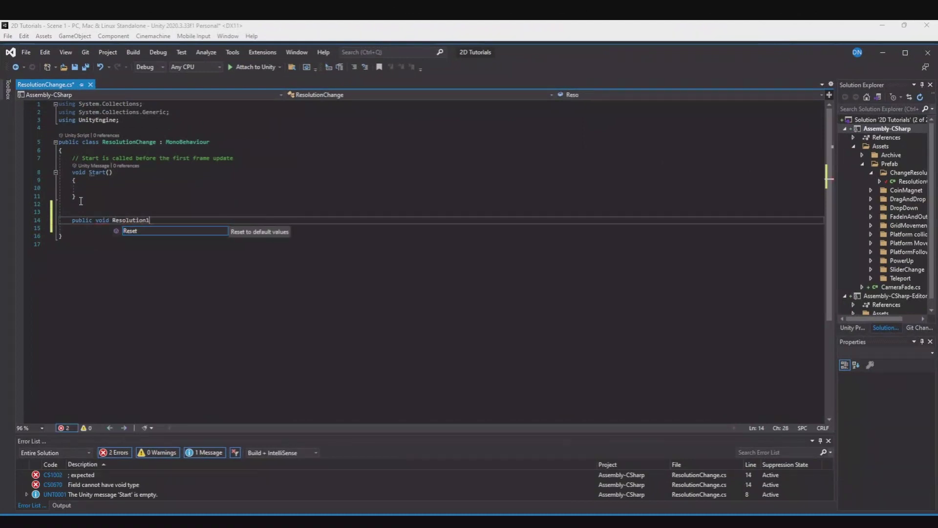
type("()")
Add public void Resolution1() calling Screen.SetResolution(1280, 720, FullScreenMode.Windowed).
key("Return")
type("{")
key("Return")
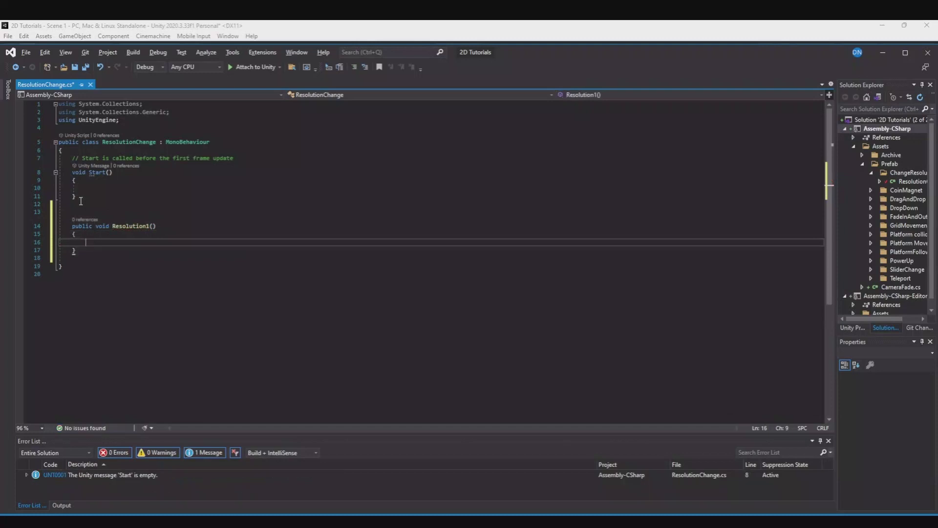
type("Screen.")
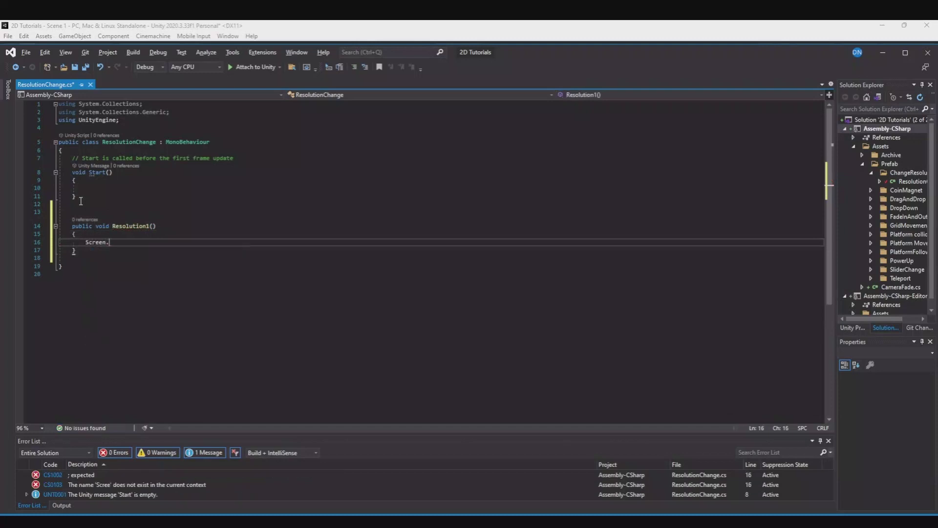
type("setR")
key("Tab")
type("()")
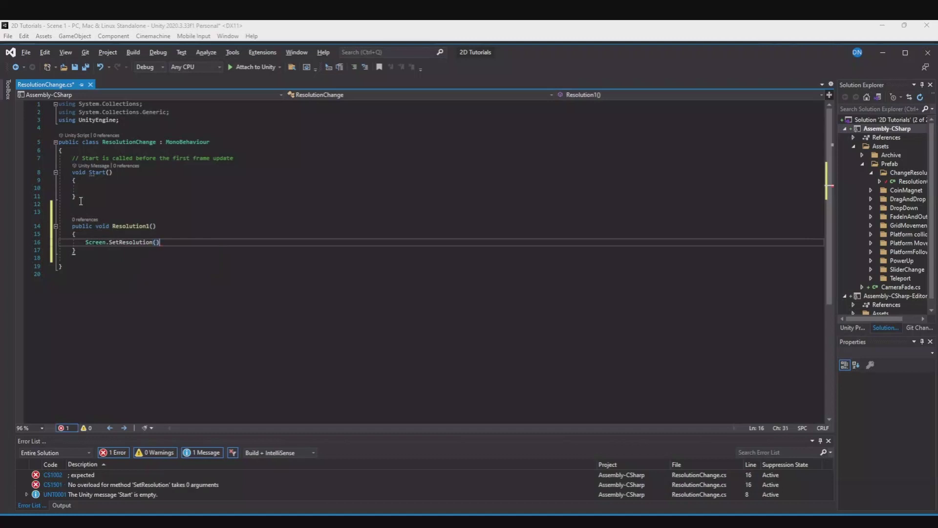
type("1280")
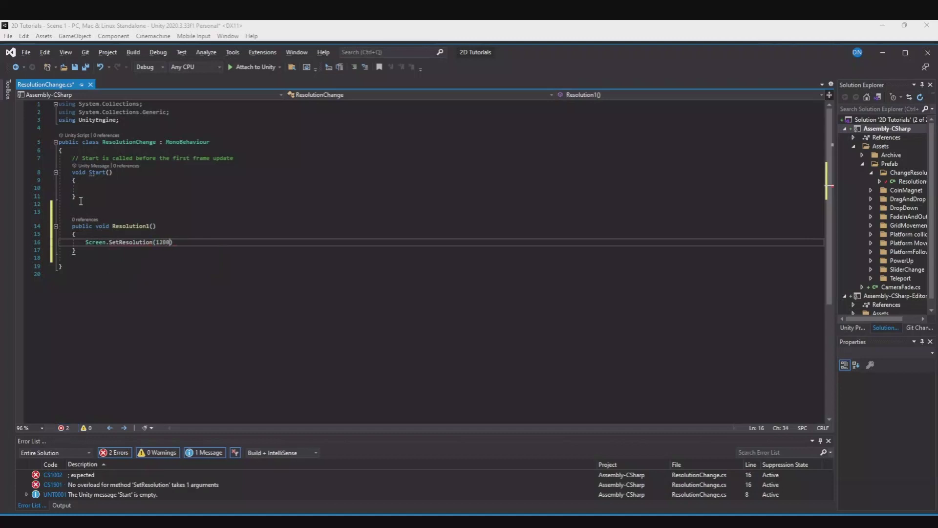
type(",7")
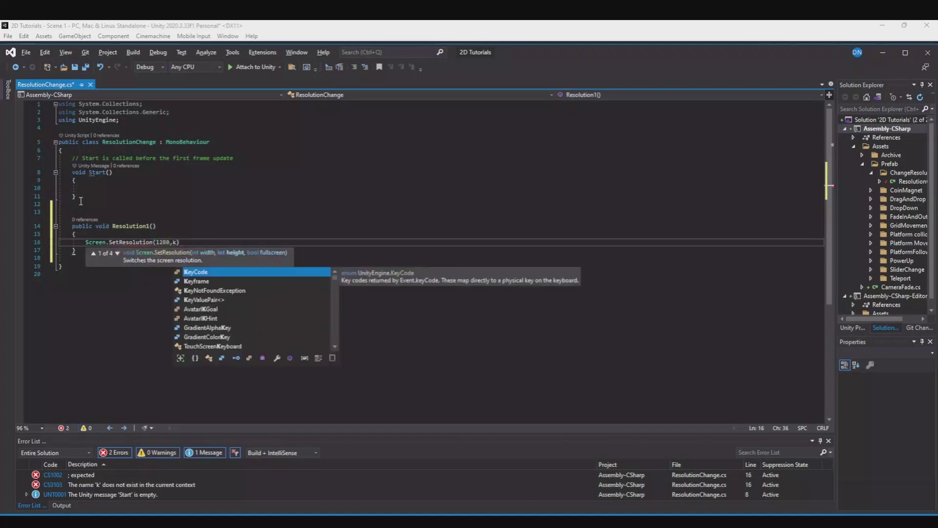
type("0")
type("0")
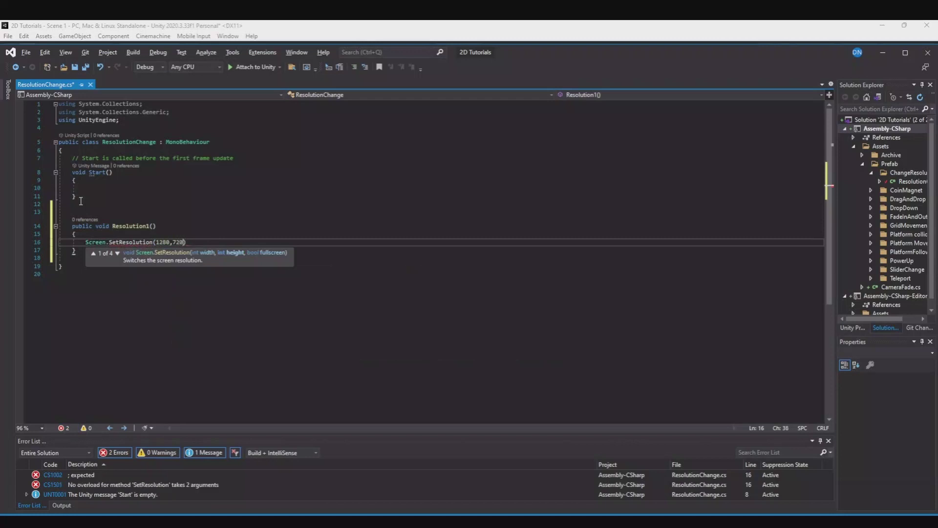
type(",fullscreen")
key("Tab")
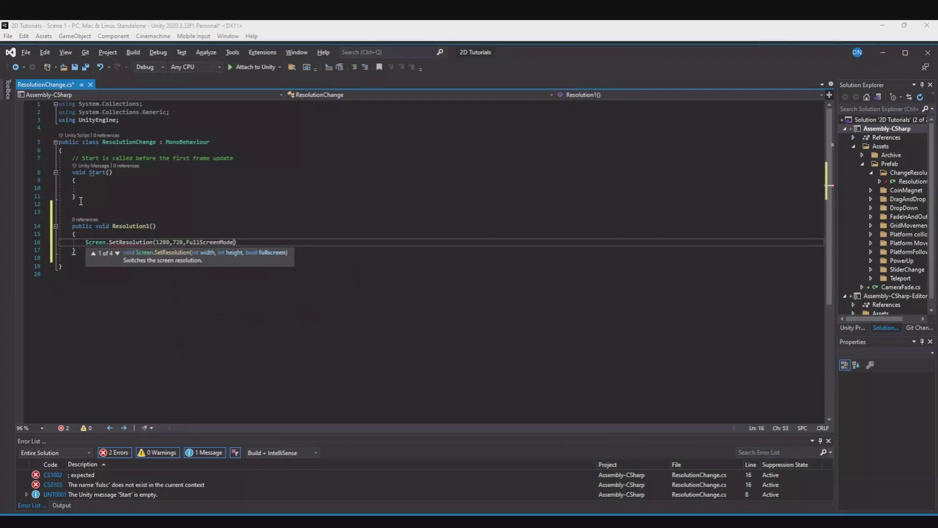
type(".wind")
key("Tab")
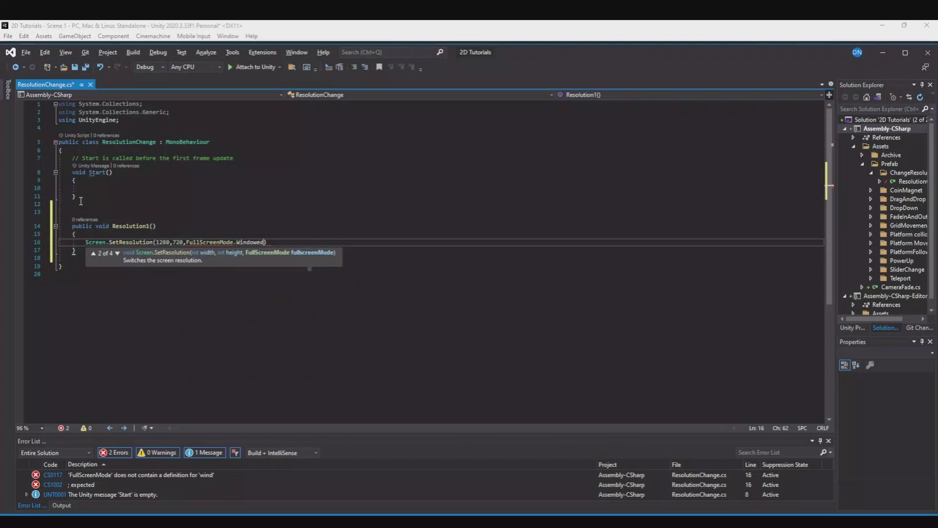
type(")")
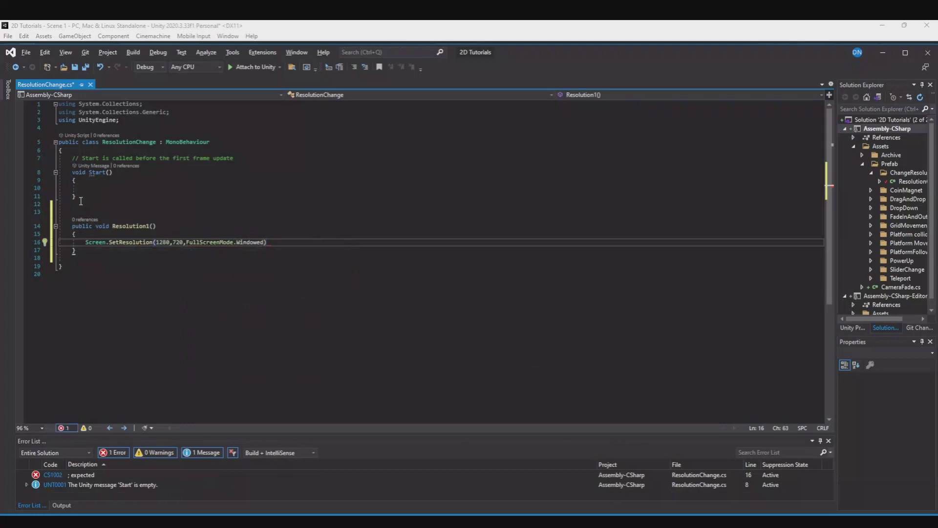
type(";")
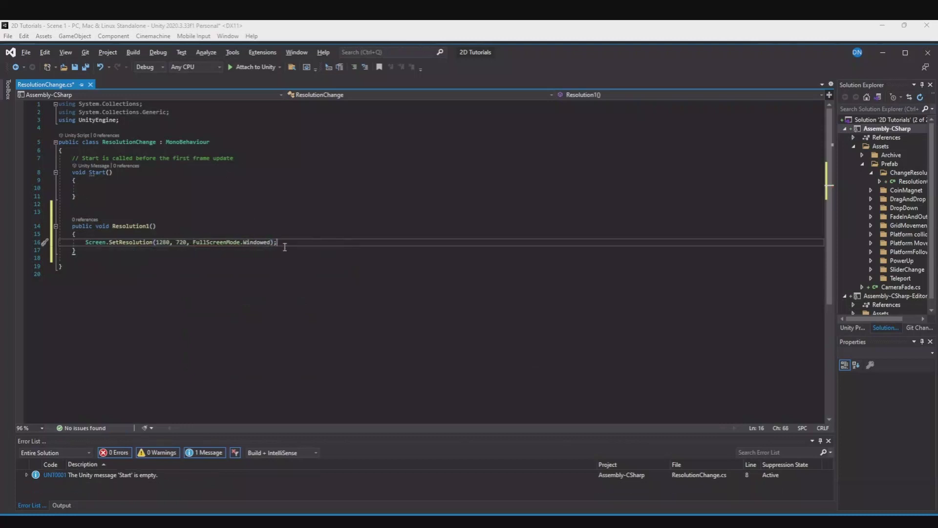
Check what the Windowed value means, then select the whole Resolution1 method.
left_click(261, 243)
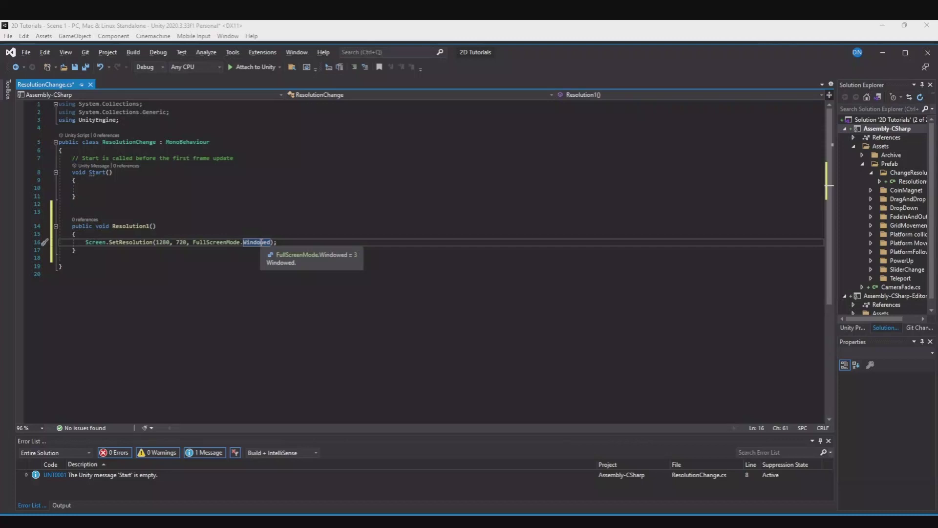
left_click(270, 243)
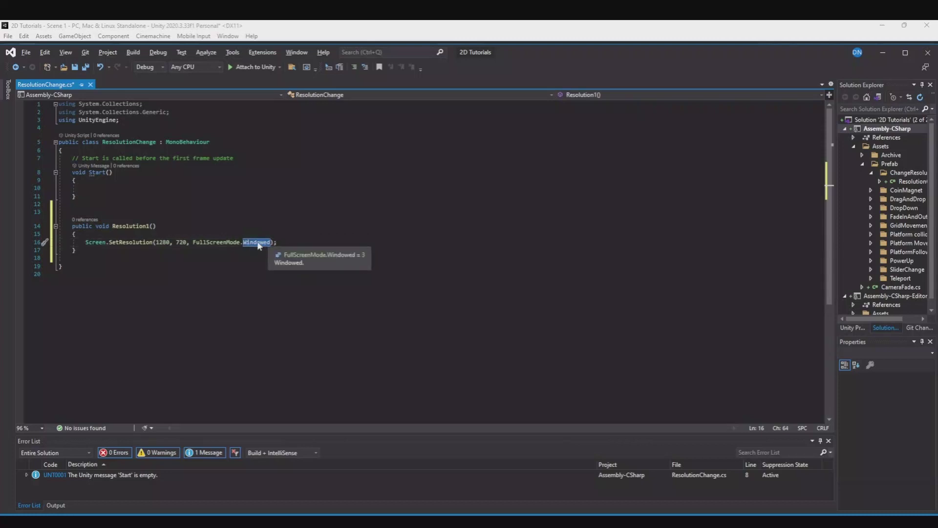
left_click(276, 243)
left_click(253, 243)
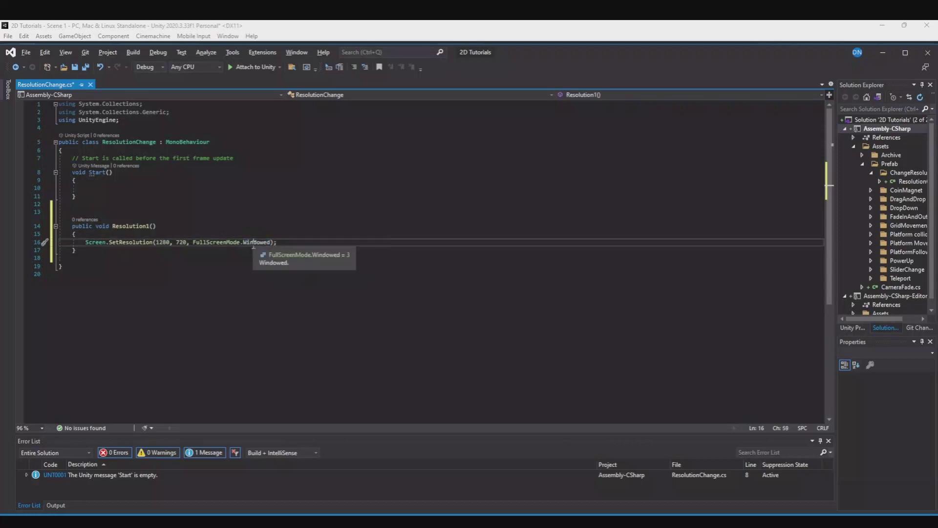
double_click(253, 242)
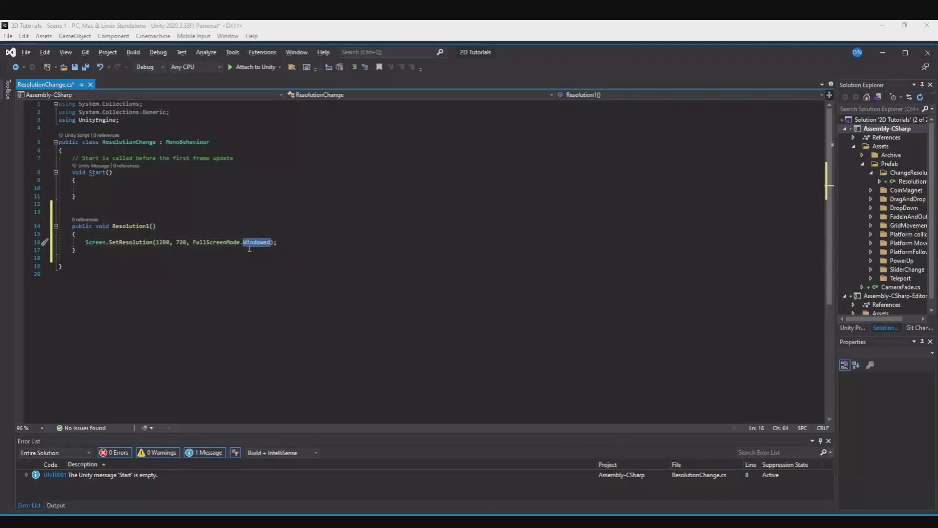
left_click(283, 243)
left_click_drag(283, 250, 72, 226)
key("ctrl+c")
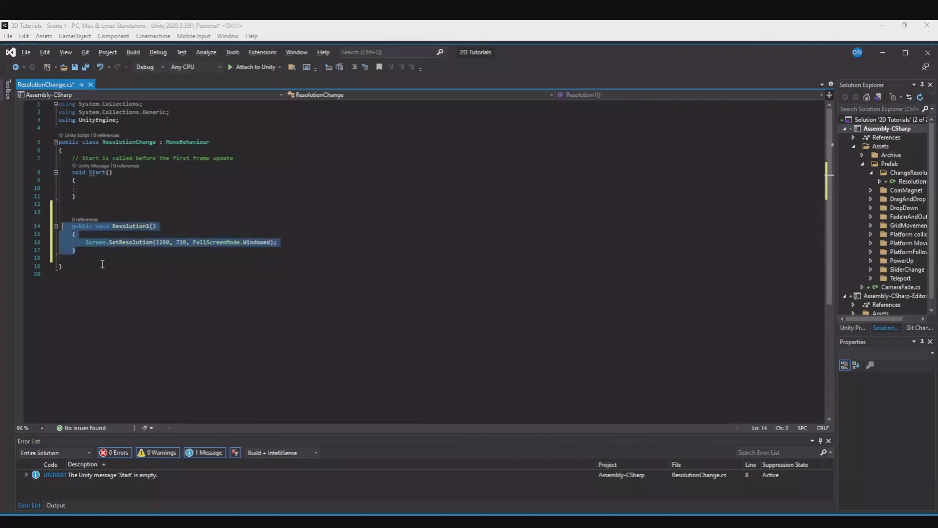
Paste a copy of Resolution1, renamed Resolution2, with arguments changed to 1920 and 1080.
left_click(110, 253)
key("Return")
key("ctrl+v")
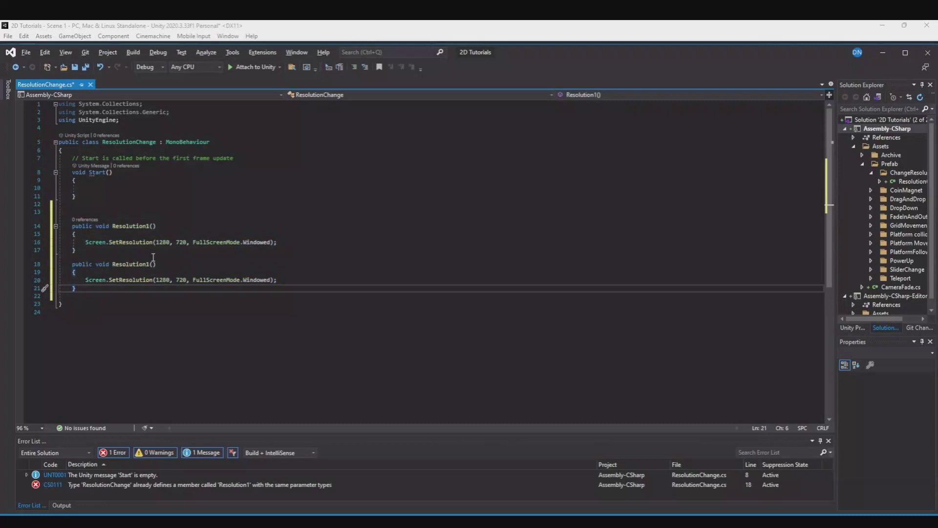
double_click(150, 265)
type("Resolution2")
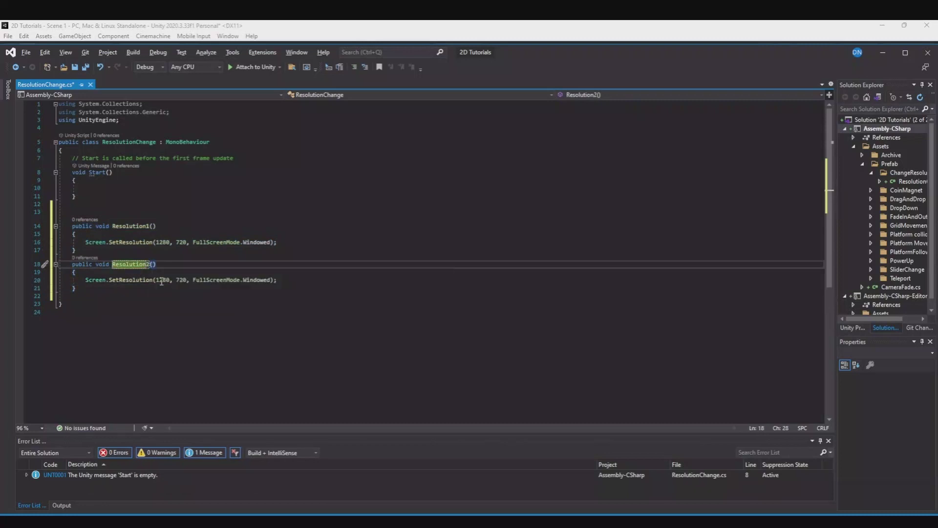
double_click(161, 281)
type("1920")
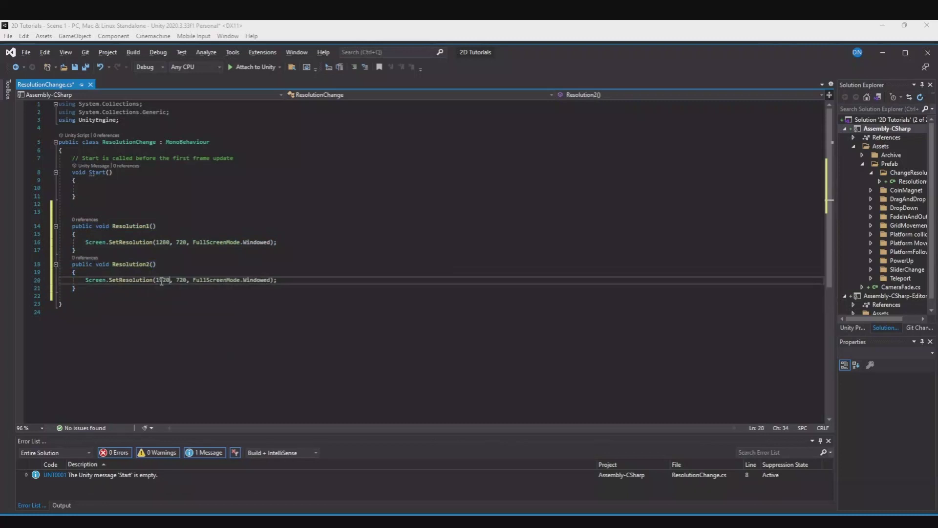
double_click(181, 279)
type("1080")
left_click(290, 279)
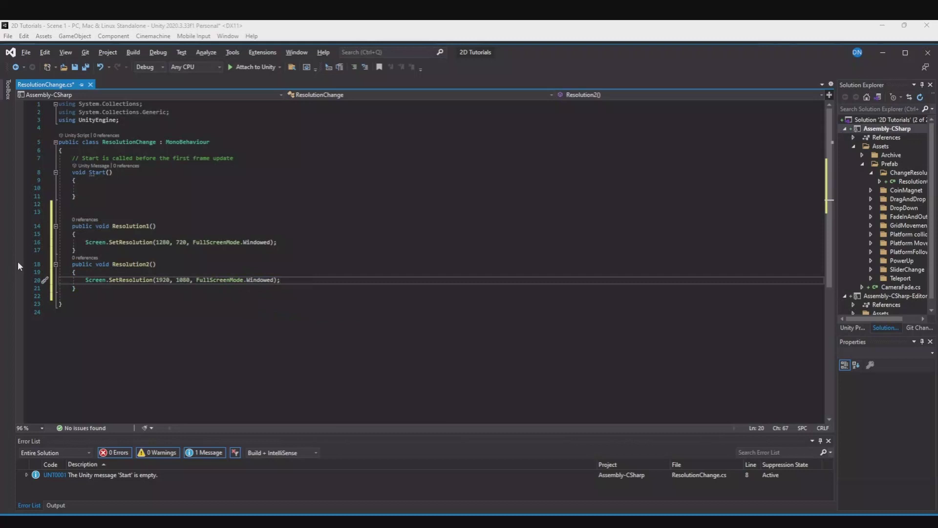
Copy the windowed 1280x720 SetResolution statement into Start().
left_click_drag(299, 247, 85, 244)
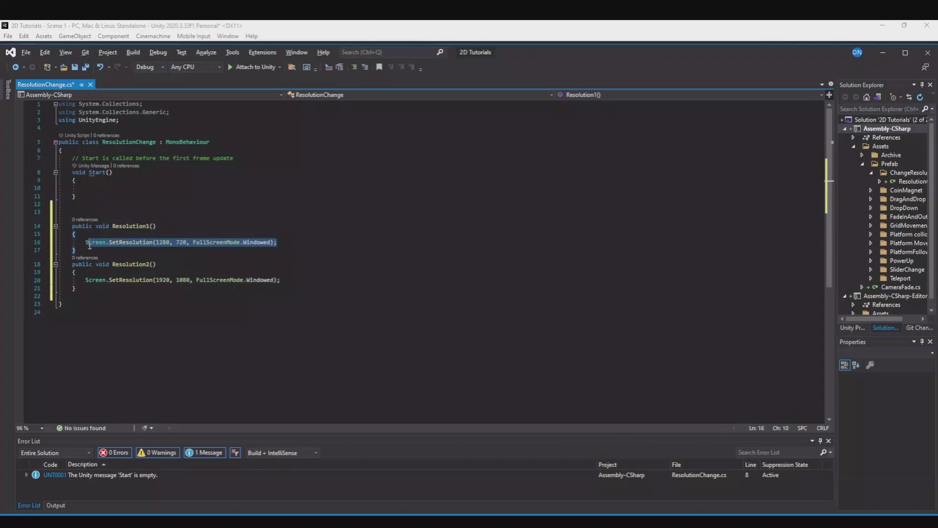
key("ctrl+c")
left_click(86, 188)
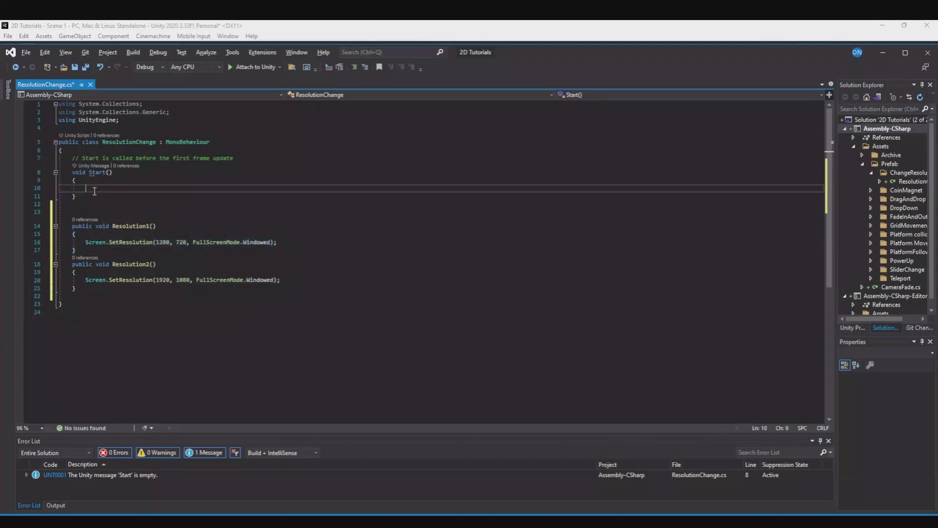
key("ctrl+v")
left_click(81, 188)
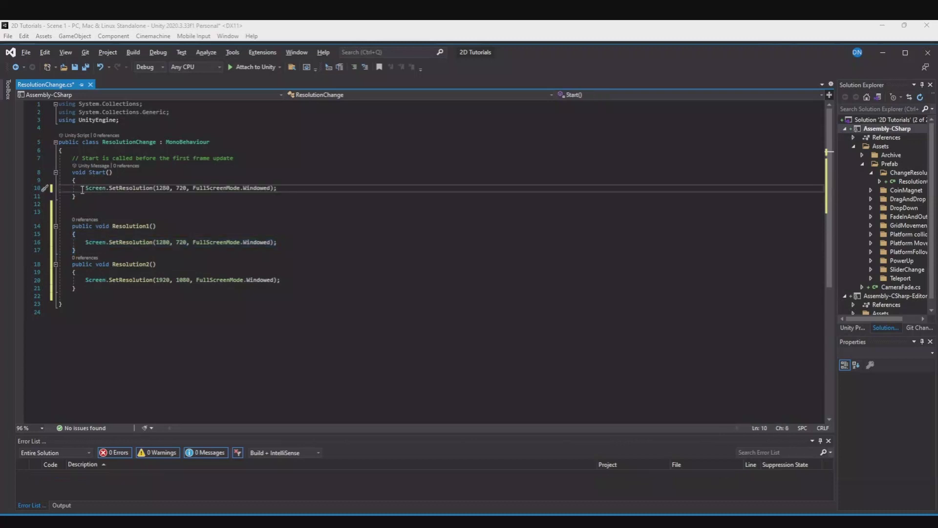
Save all script changes and minimise Visual Studio.
left_click_drag(82, 189, 294, 191)
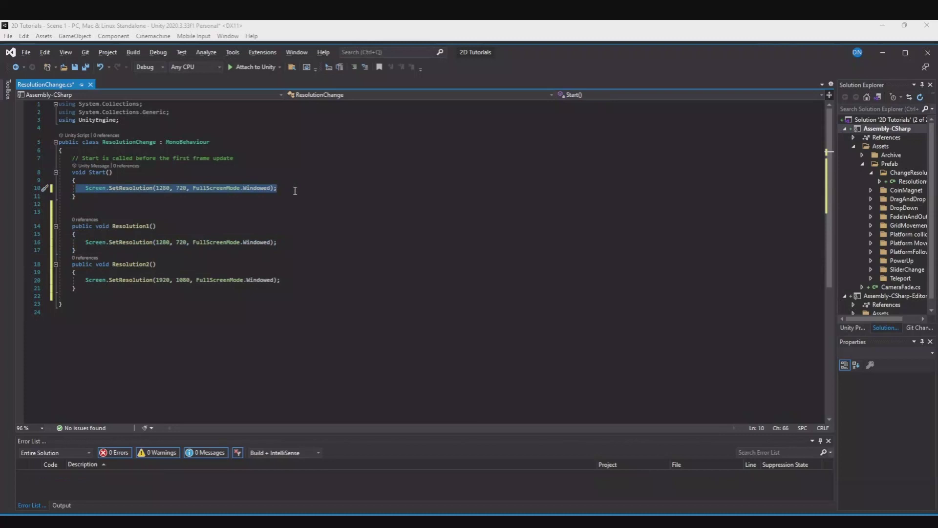
left_click(88, 66)
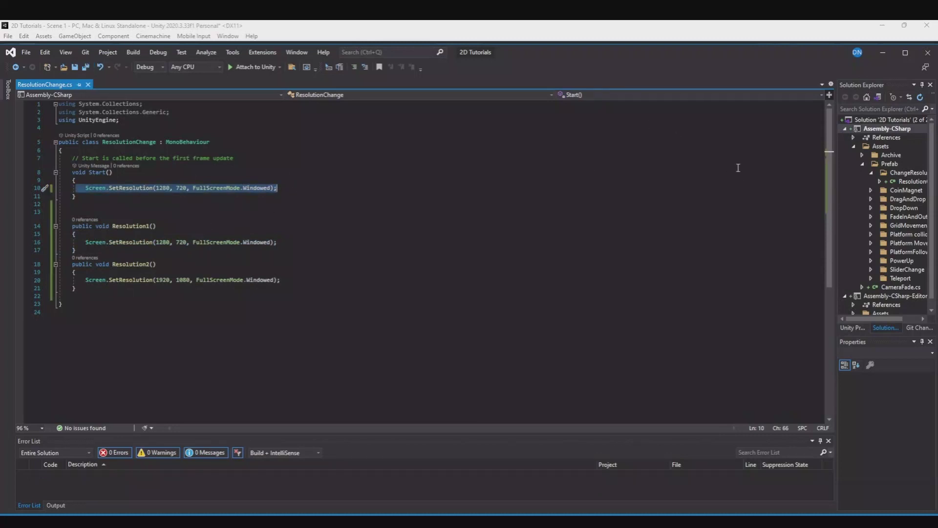
left_click(884, 53)
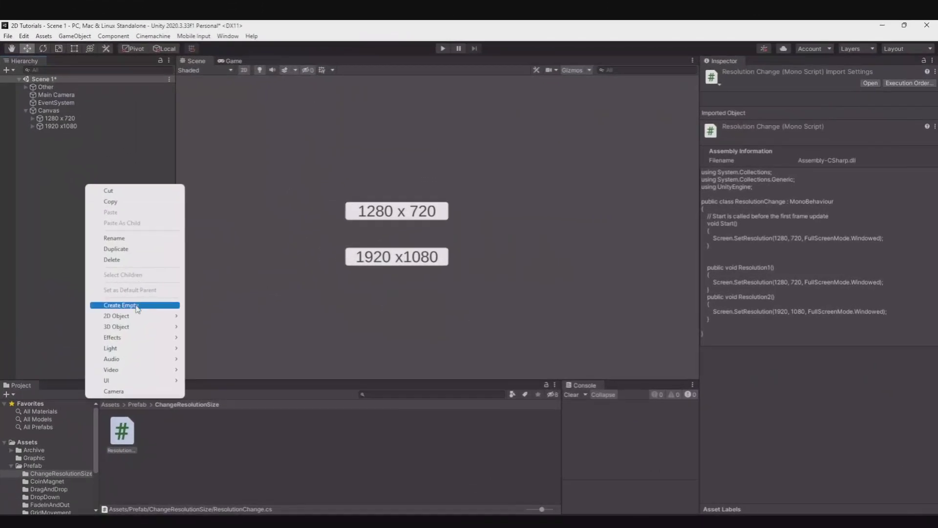
Create an empty ScreenController at 0,0,0 and attach the ResolutionChange script.
left_click(136, 305)
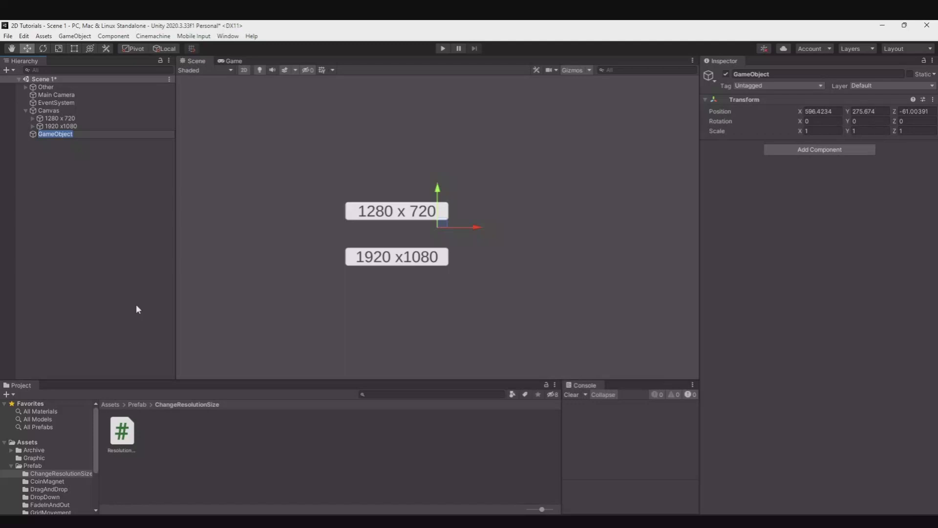
type("ScreenContr")
type("oller")
key("Return")
left_click(813, 112)
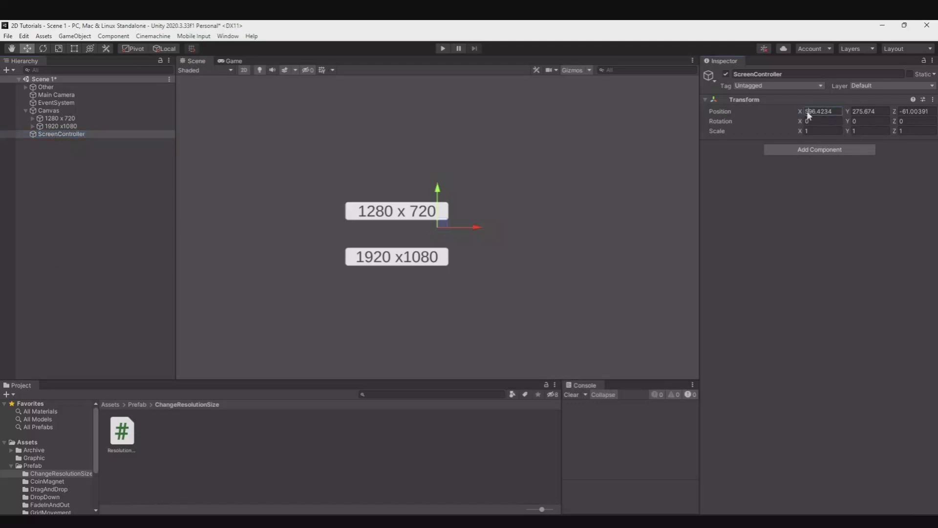
left_click(925, 101)
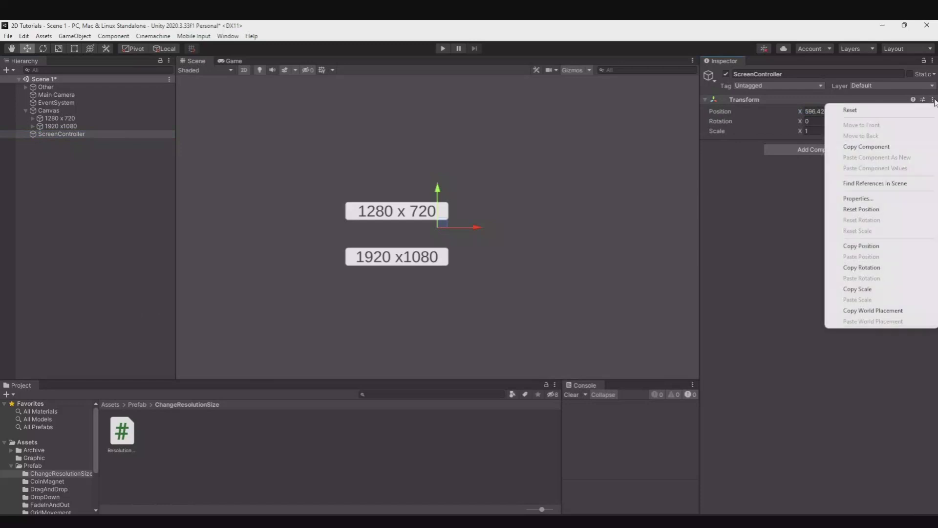
left_click(888, 108)
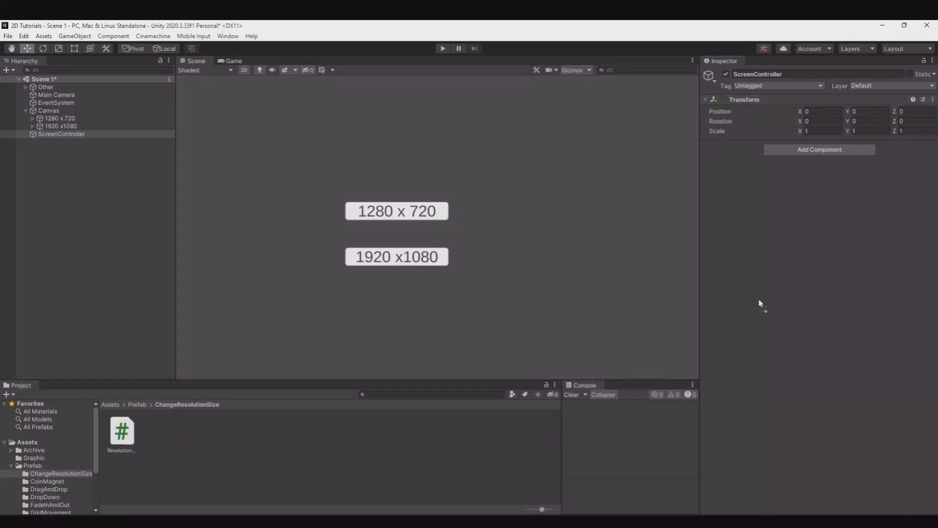
left_click_drag(128, 437, 800, 225)
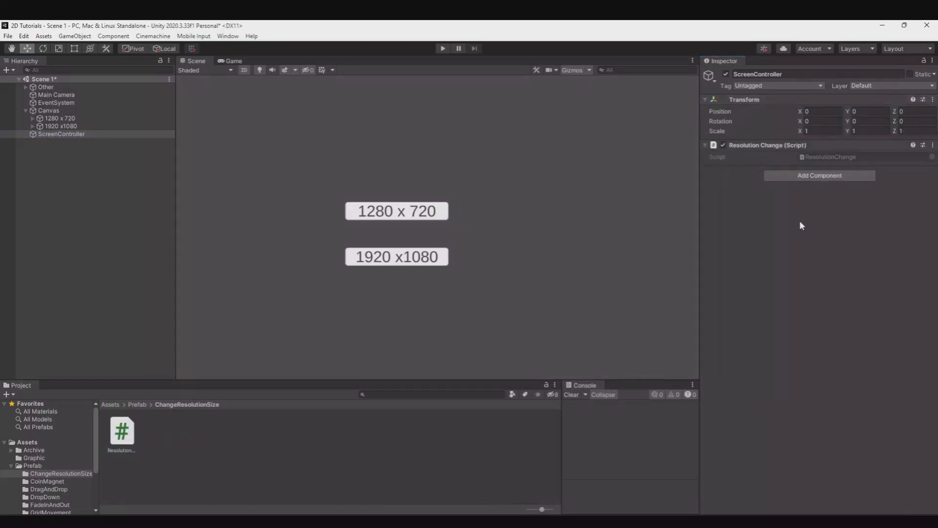
Give both buttons an On Click event targeting ScreenController.
left_click(63, 118)
left_click(56, 124, "shift")
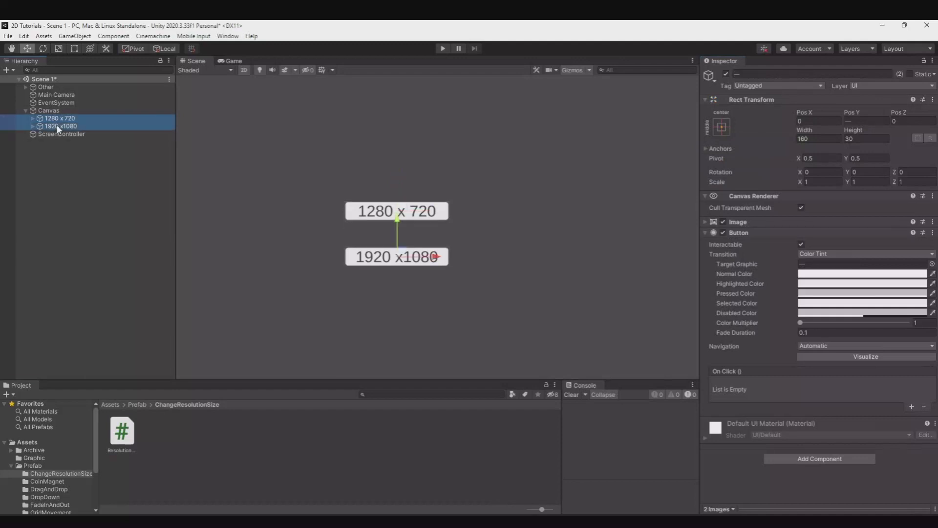
left_click(912, 406)
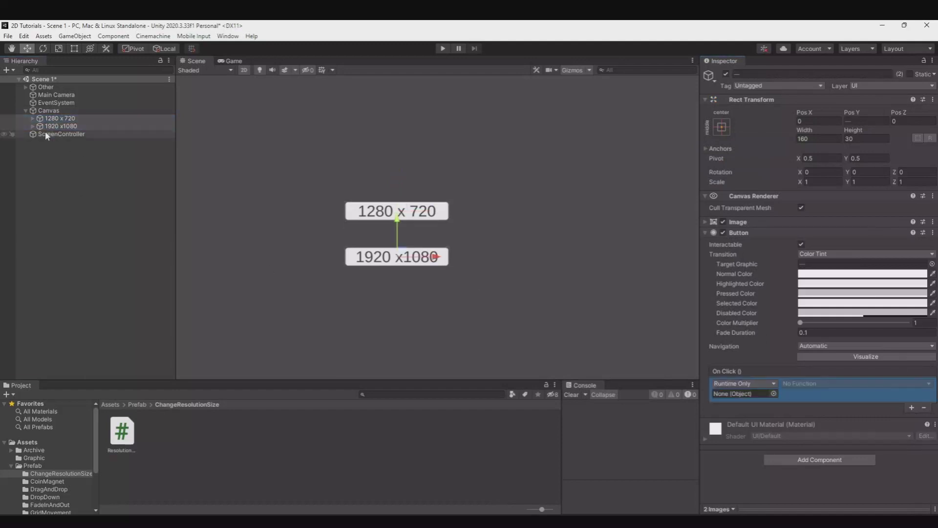
mouse_move(61, 134)
left_mouse_down()
mouse_move(753, 408)
mouse_move(748, 397)
left_mouse_up()
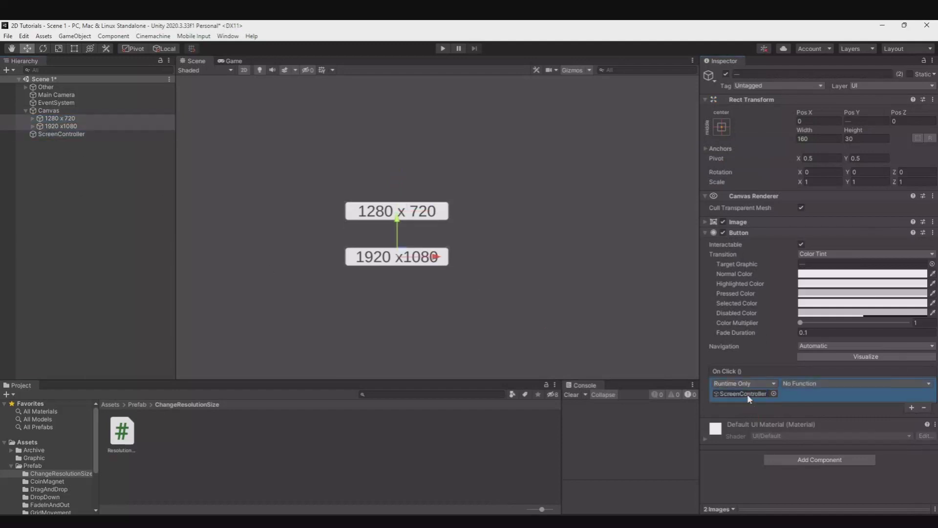
Point 1280 x 720 at Resolution1 and 1920 x1080 at Resolution2, then save the scene.
left_click(49, 119)
left_click(817, 390)
mouse_move(827, 431)
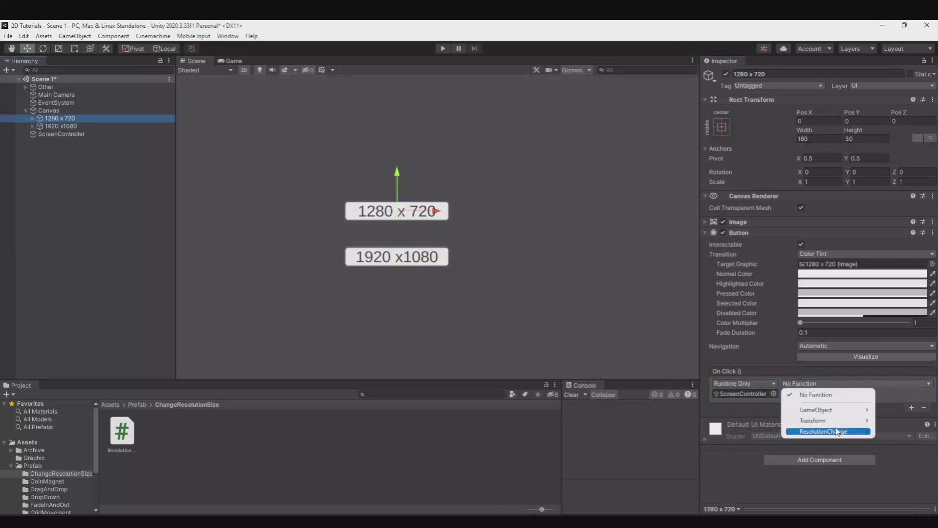
left_click(694, 378)
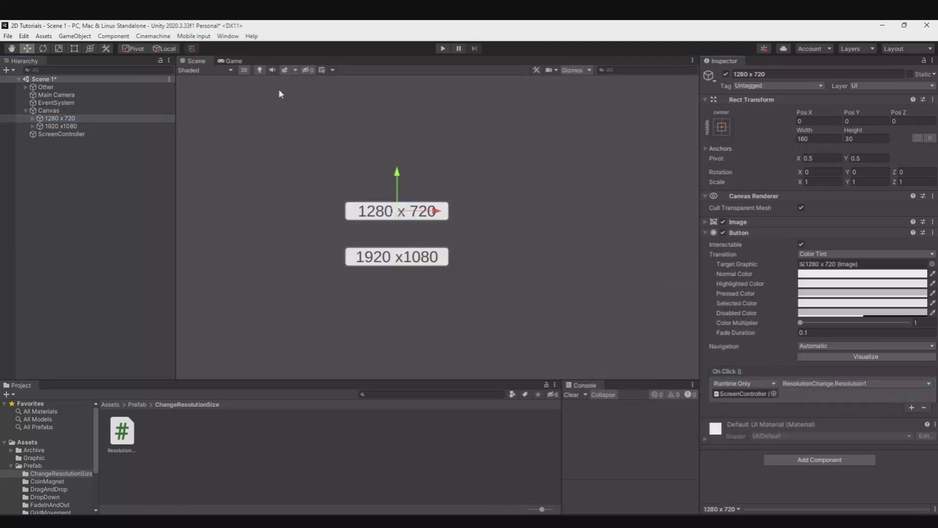
left_click(59, 125)
left_click(819, 383)
mouse_move(824, 431)
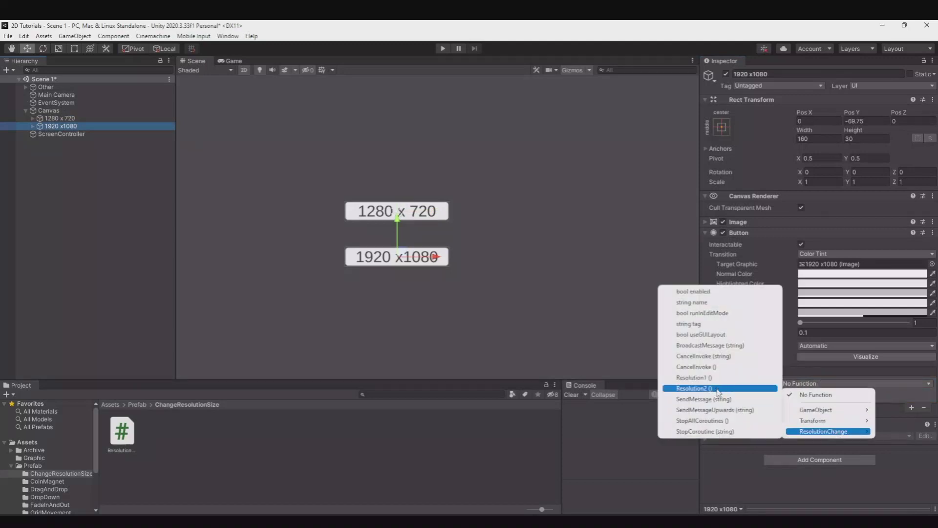
left_click(718, 390)
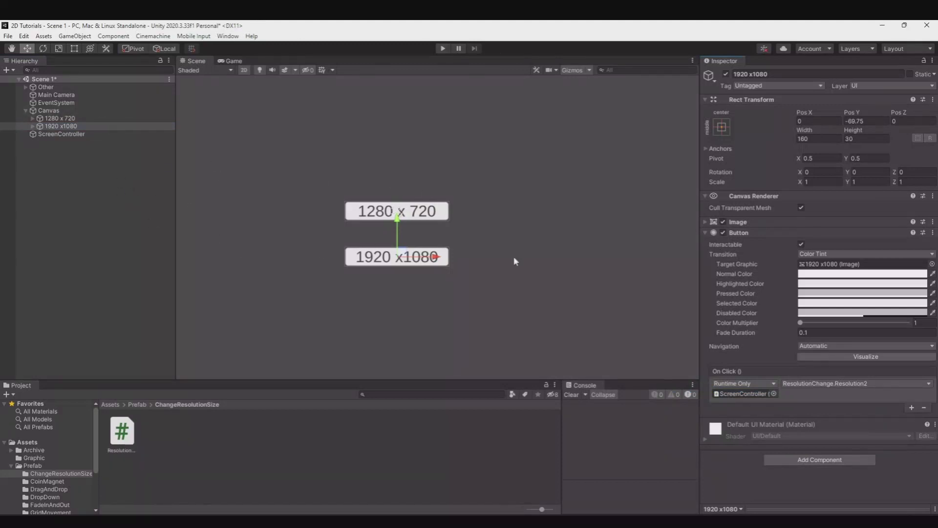
key("ctrl+s")
Open Build Settings from the File menu and start a build.
left_click(131, 210)
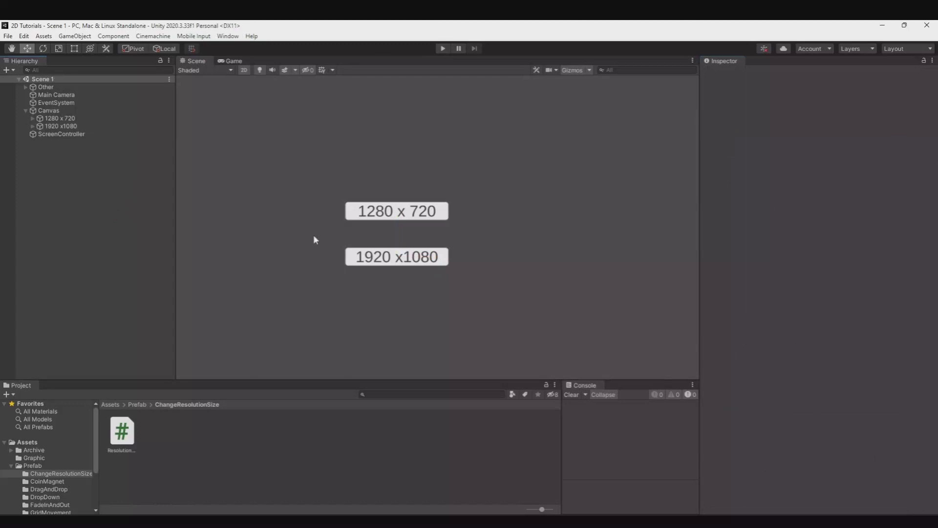
left_click(14, 37)
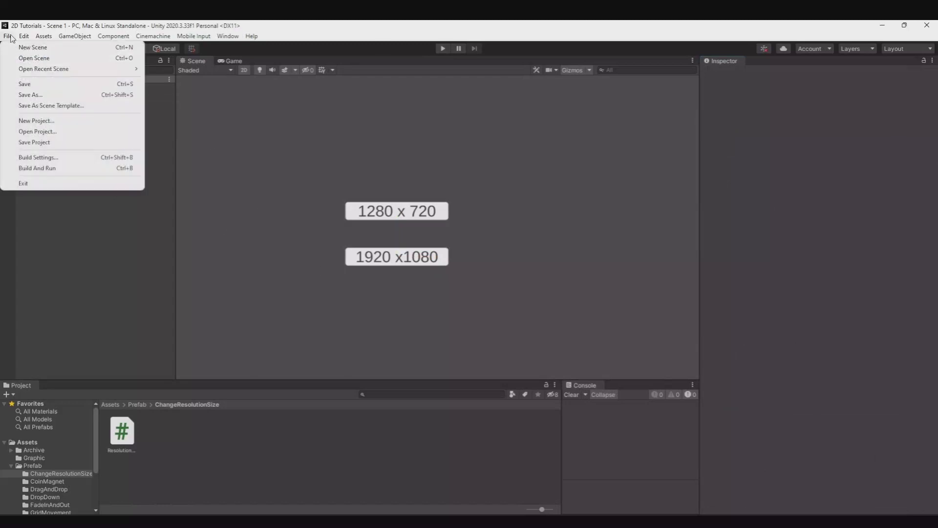
left_click(55, 158)
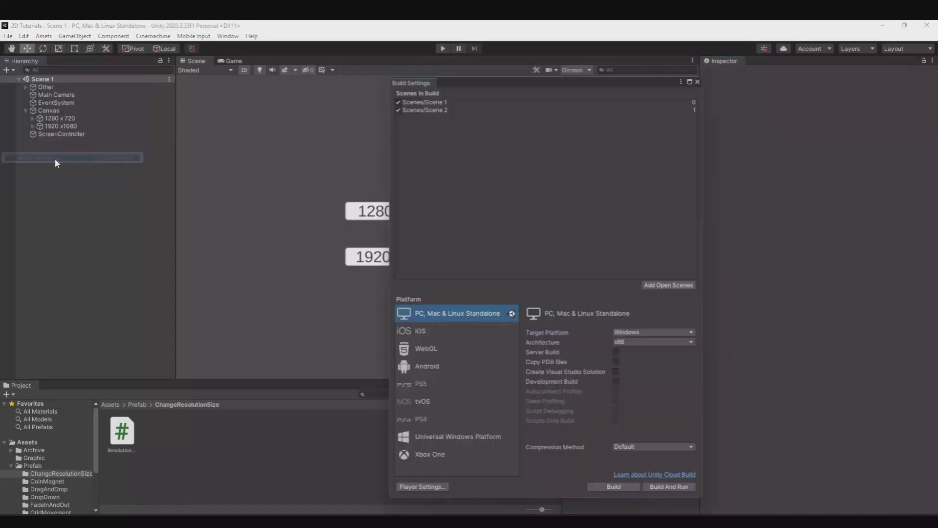
left_click(612, 486)
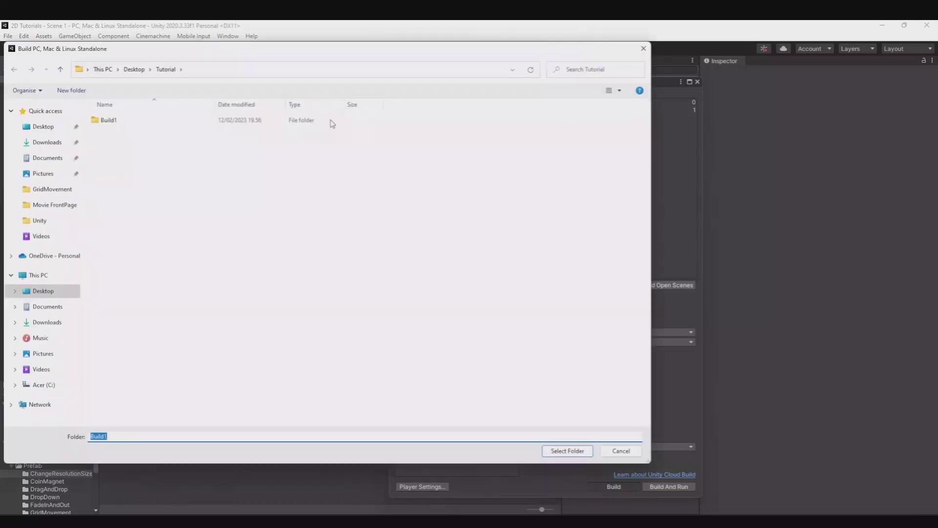
Create a folder named Build2 and select it as the build destination.
right_click(130, 176)
left_click(281, 279)
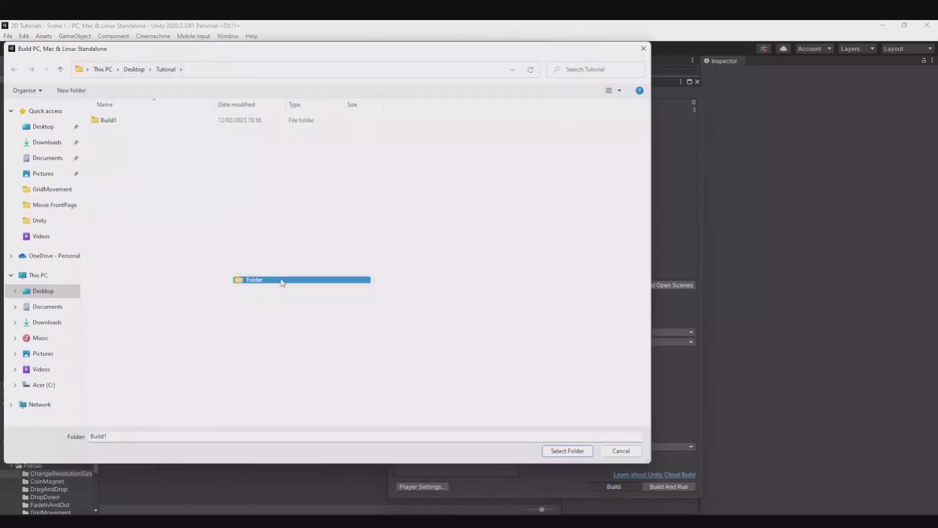
type("Build2")
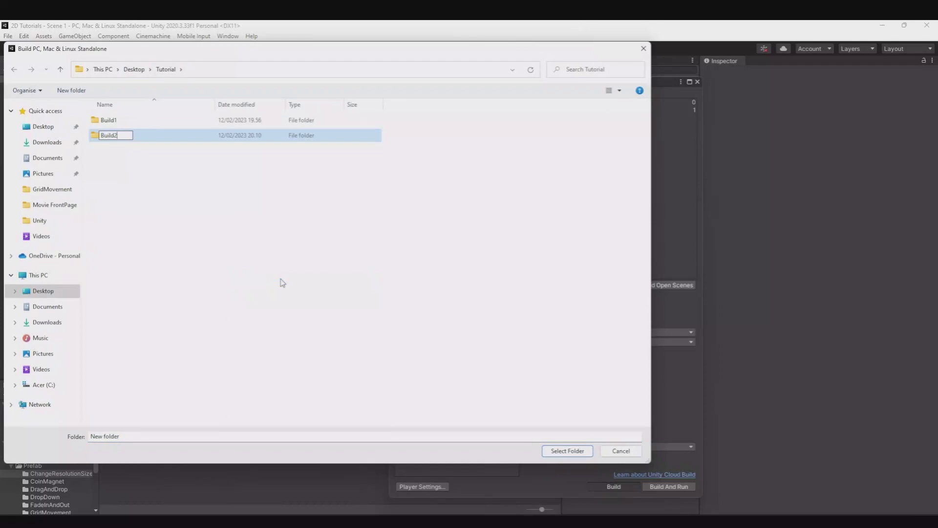
key("Return")
left_click(567, 450)
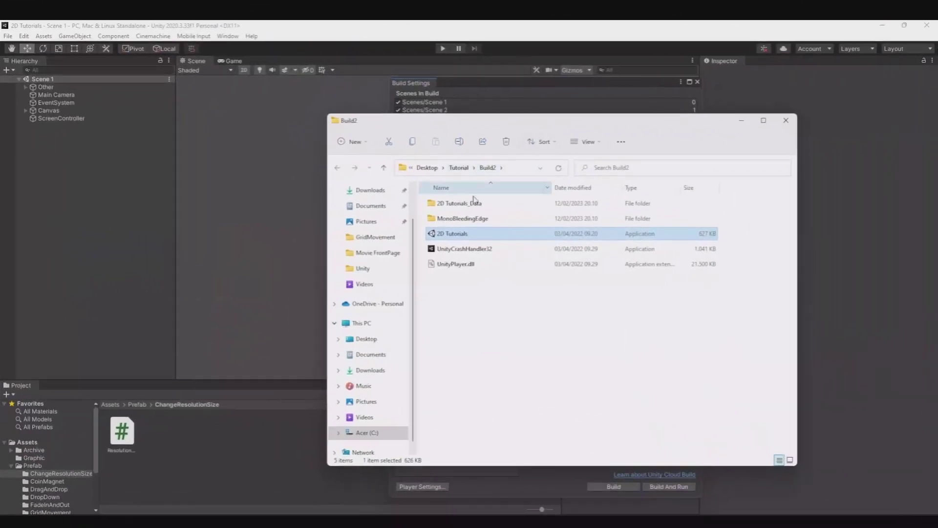
Launch 2D Tutorials.exe and toggle between full-screen 1920x1080 and a 1280x720 window.
double_click(449, 236)
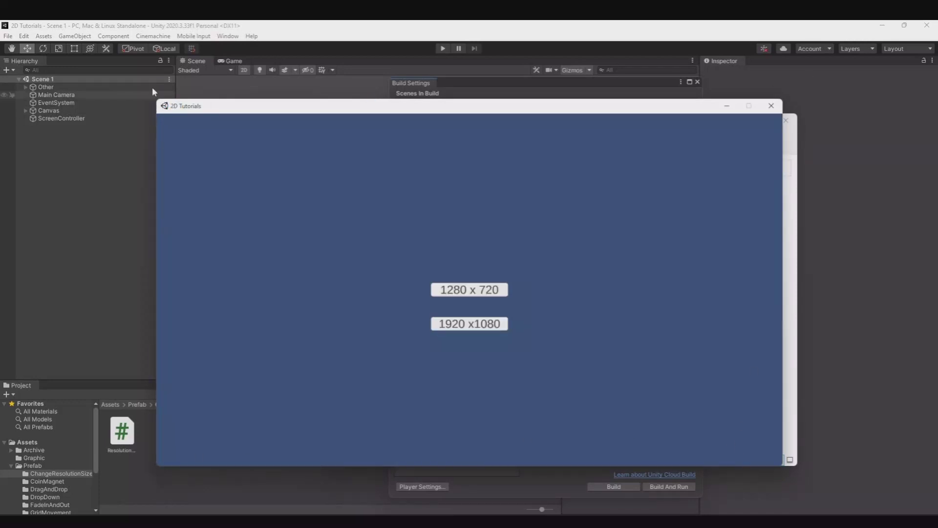
left_click(482, 326)
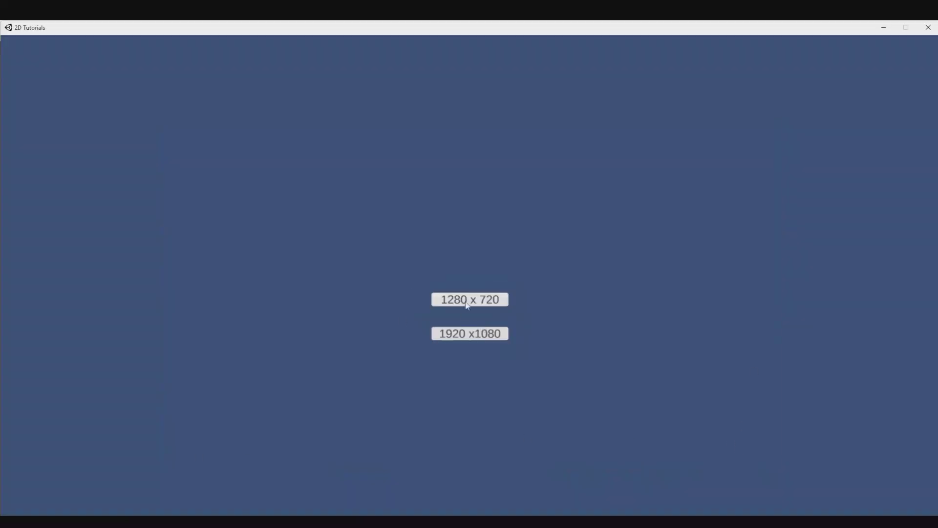
left_click(468, 301)
left_click(473, 323)
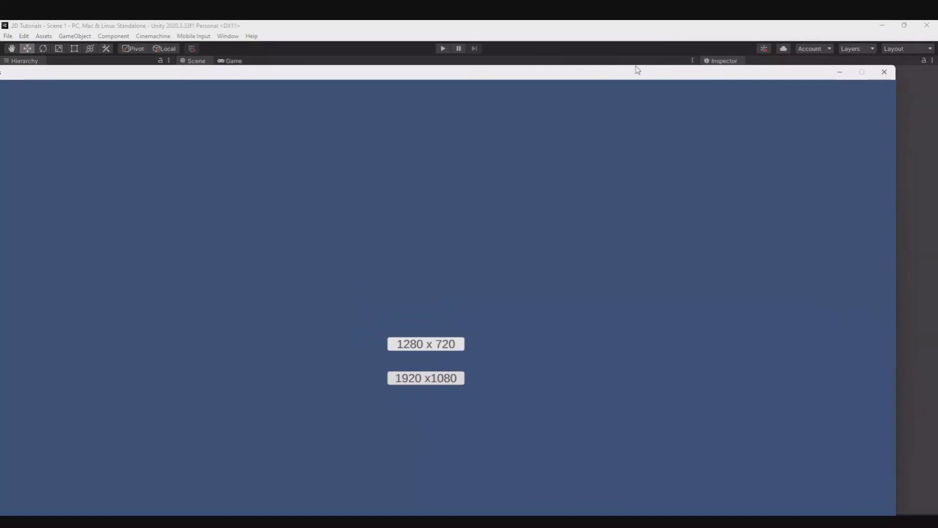
Close the game, relaunch it, and nudge its 1280x720 window on the desktop.
left_click(889, 73)
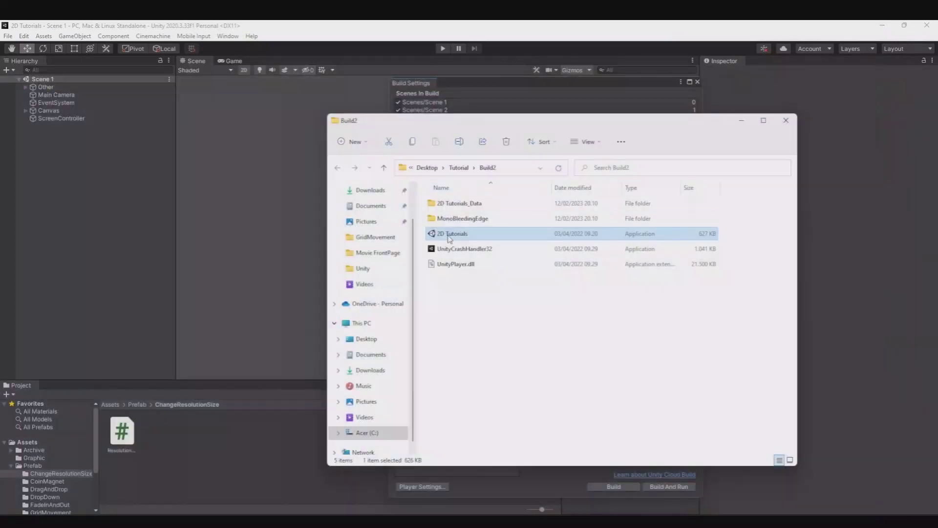
double_click(450, 234)
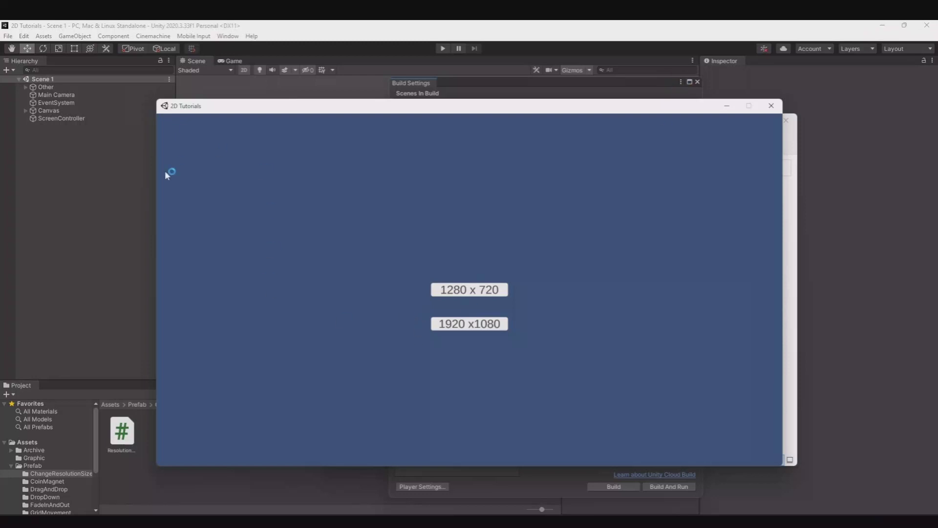
left_click_drag(509, 103, 518, 111)
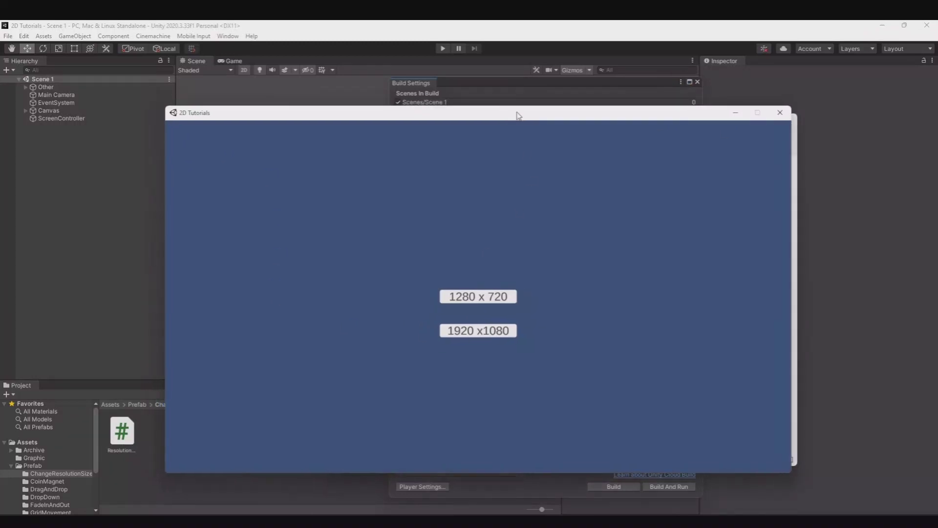